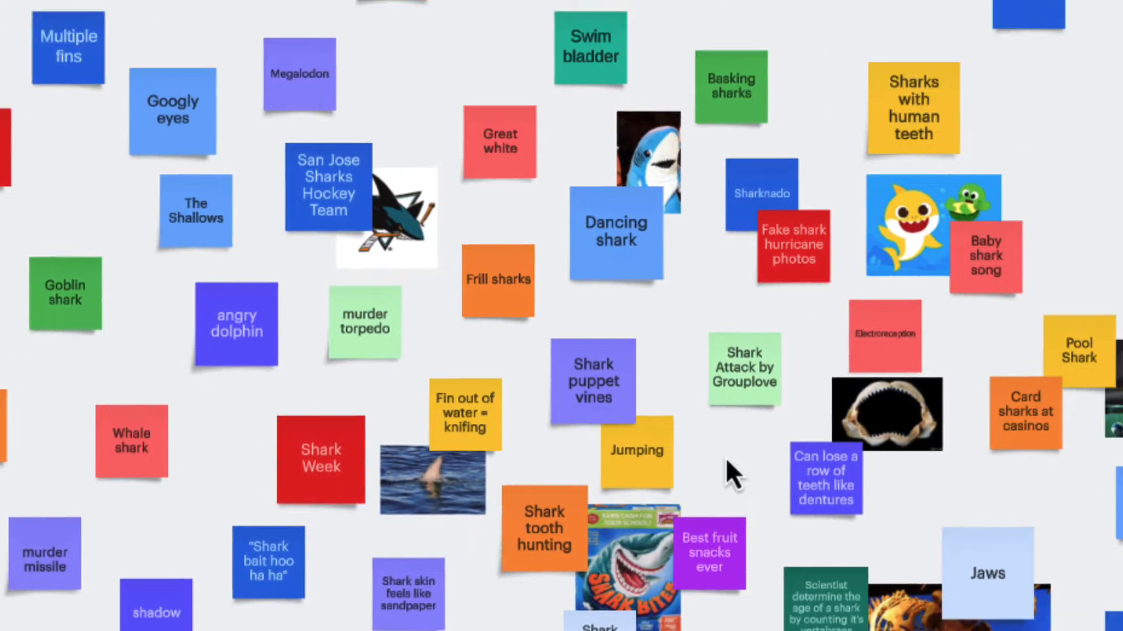
scroll(450, 522, down, 5)
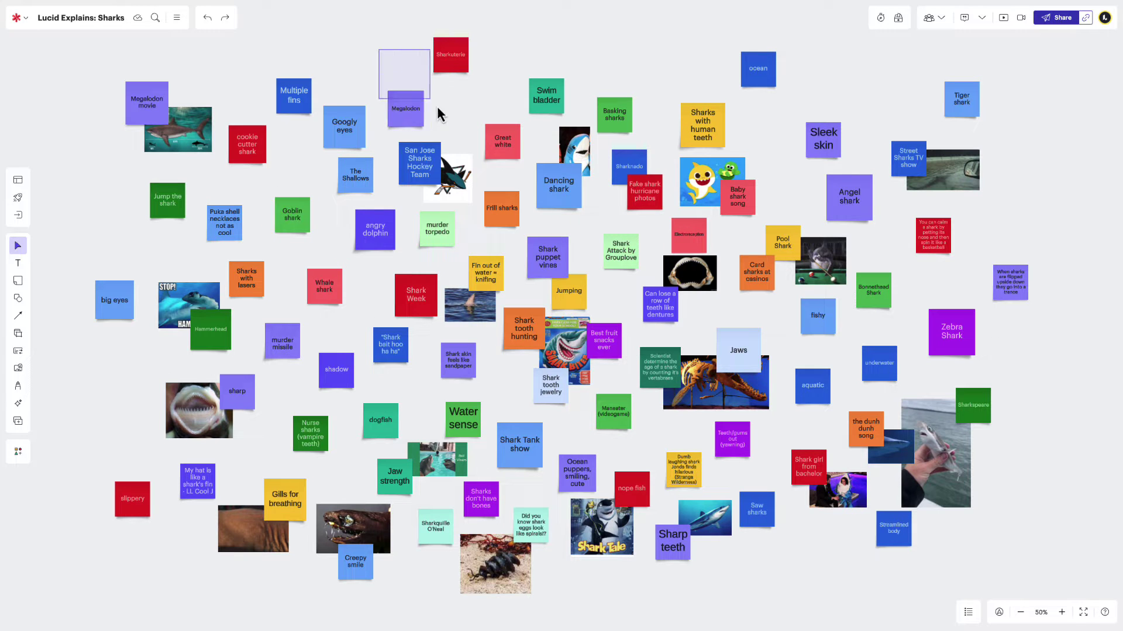
Select everything, filter the selection to sticky notes only, and run Quick Cleanup into a grid.
drag(377, 49, 667, 272)
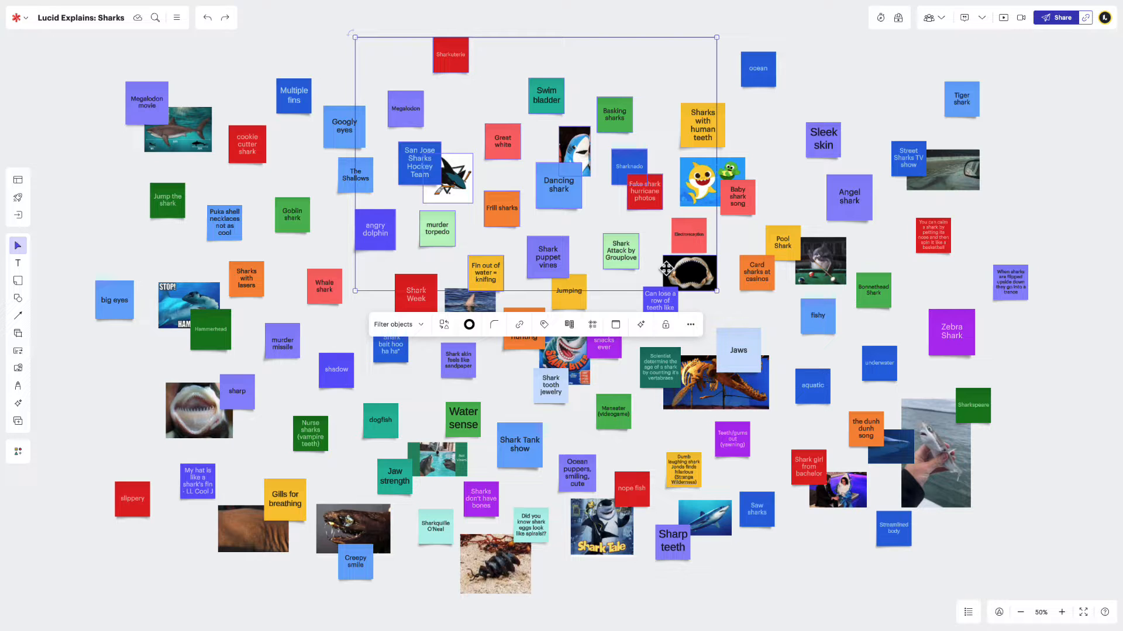
key(super+a)
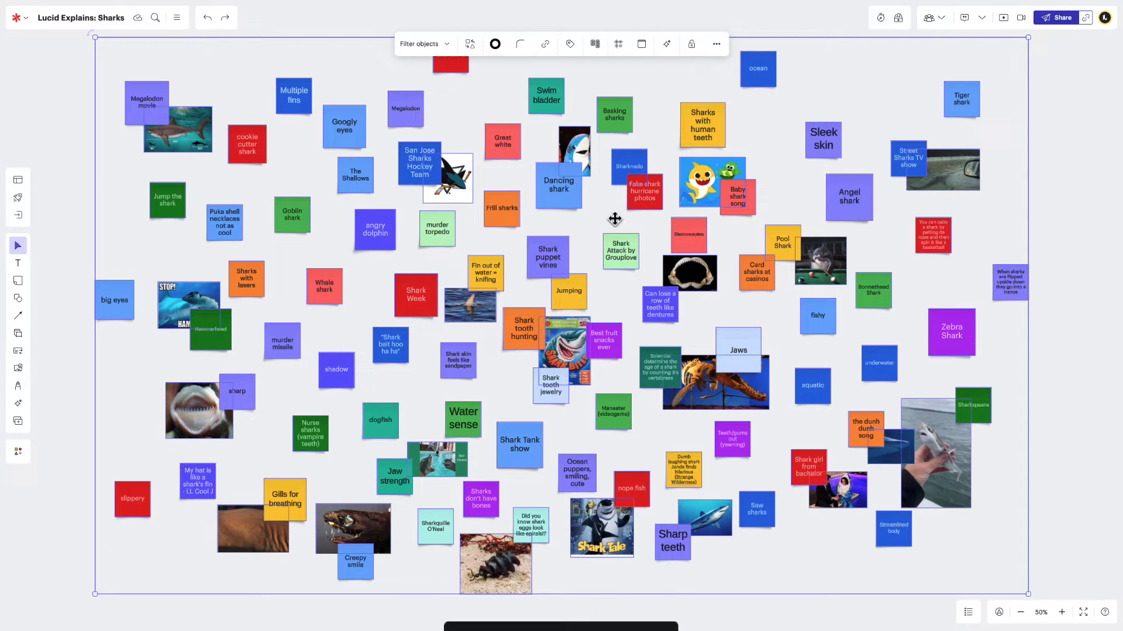
click(451, 48)
mouse_move(419, 69)
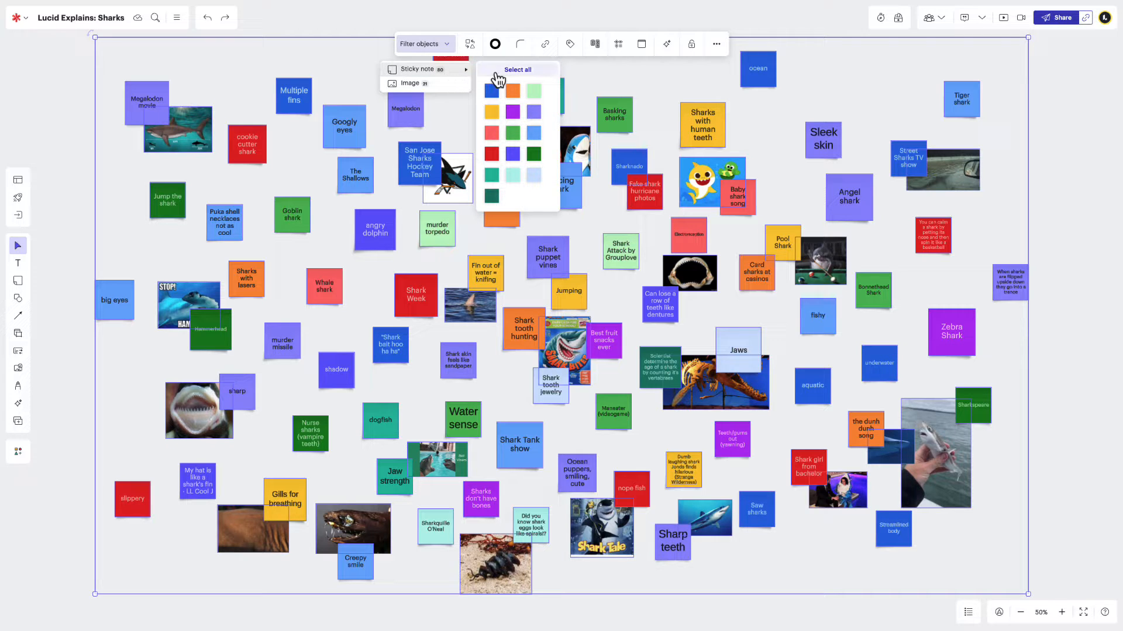
click(517, 69)
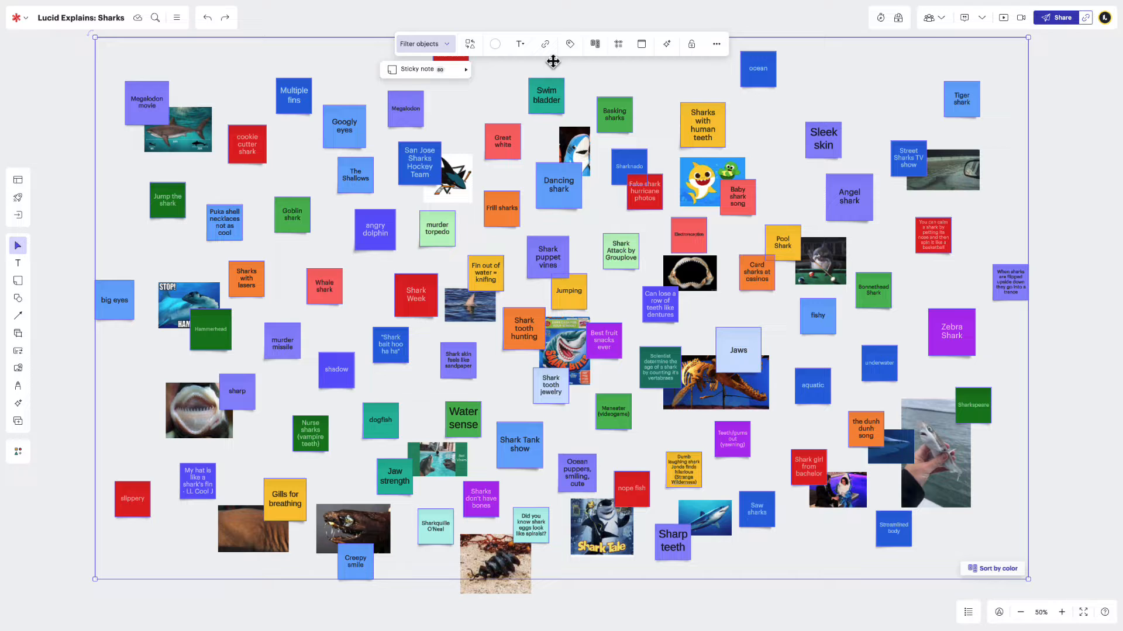
click(618, 44)
click(617, 83)
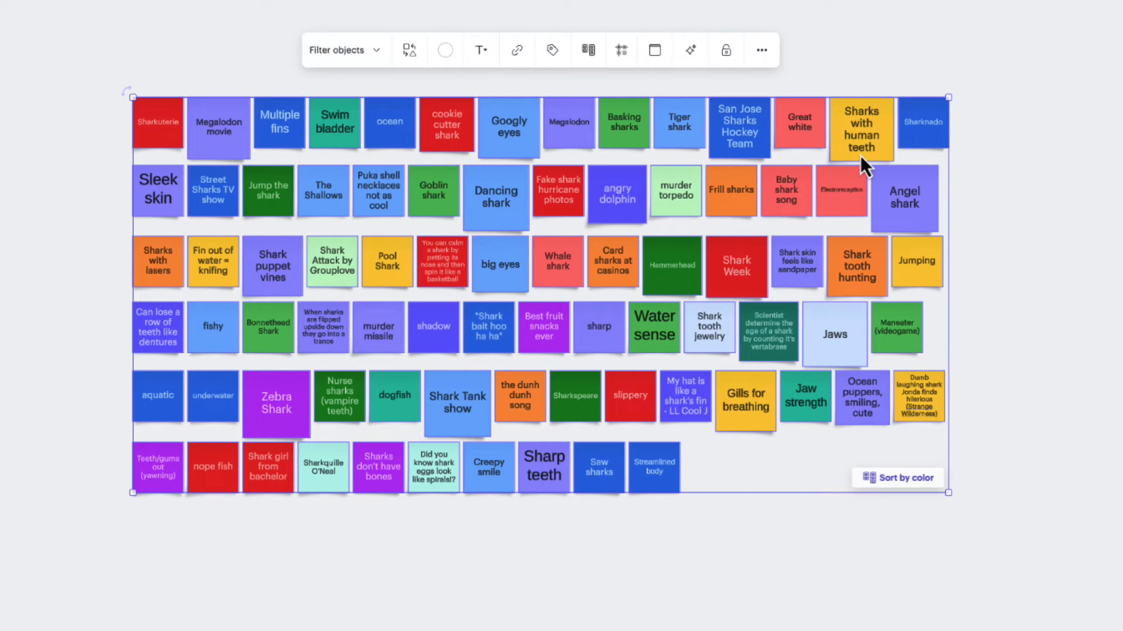
Fill all the selected shark sticky notes with the white swatch.
click(552, 50)
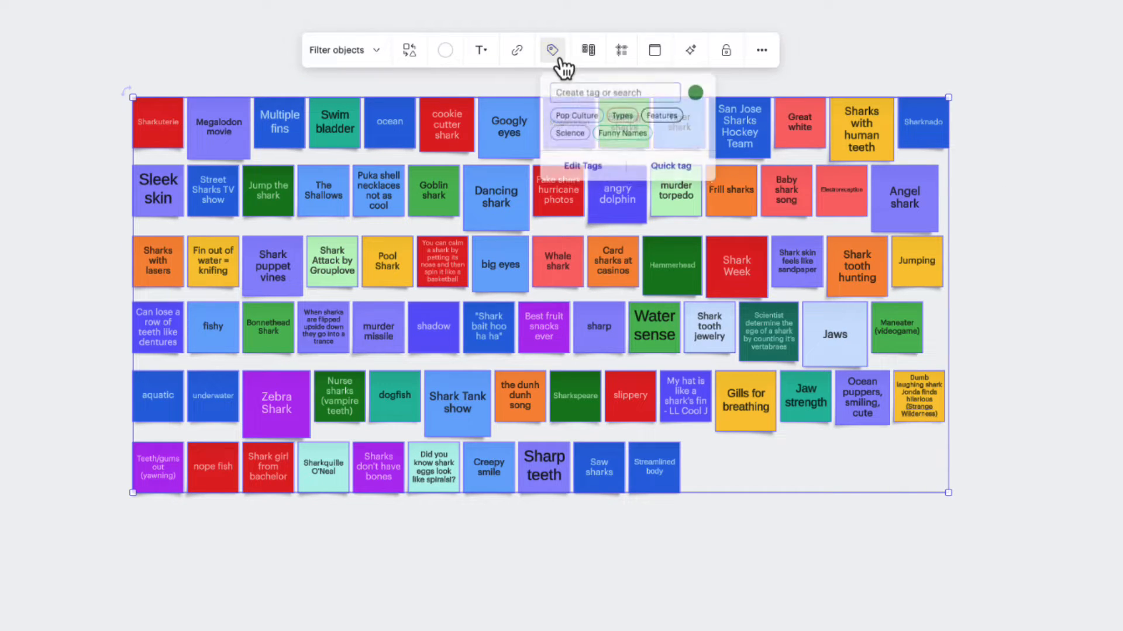
click(445, 50)
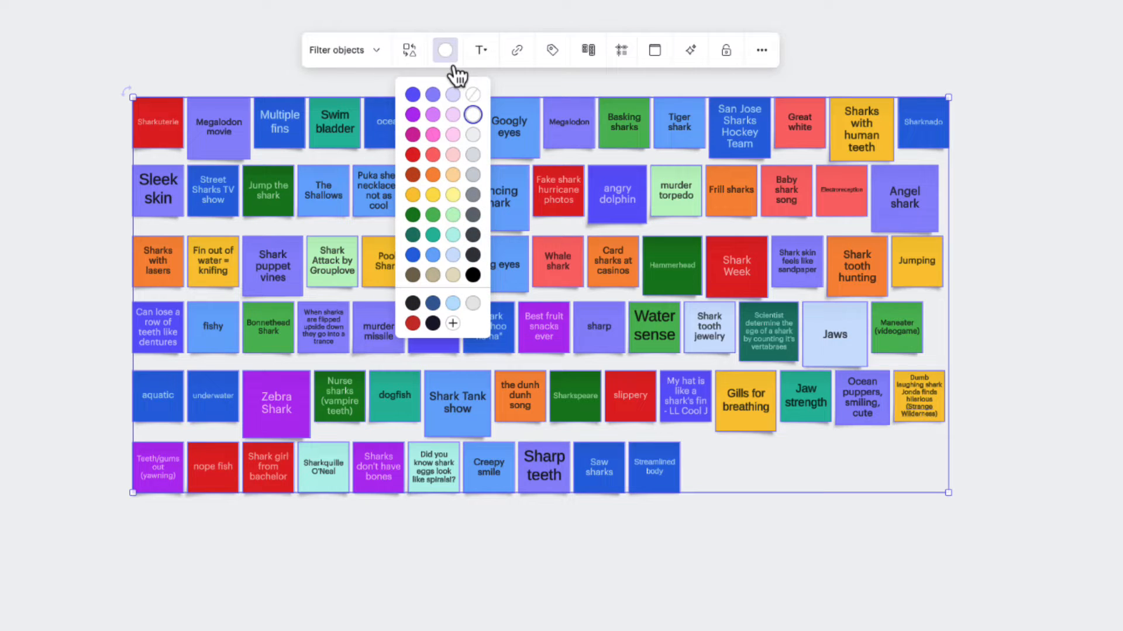
click(472, 114)
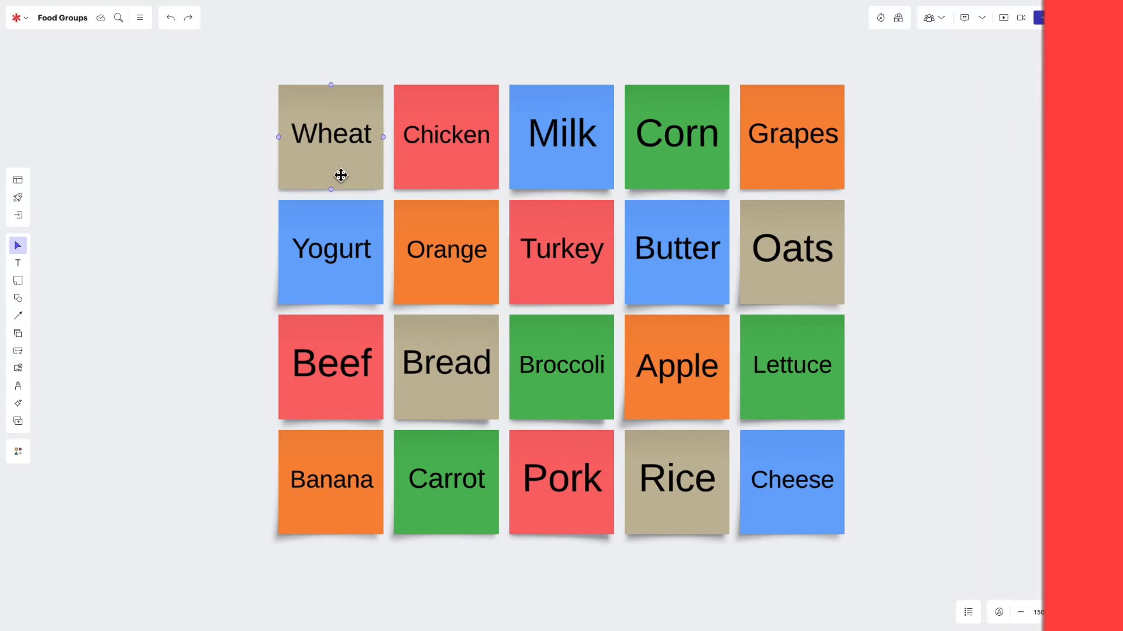
Point out Chicken, Wheat, Milk, Corn and Grapes as one example per food group.
click(455, 171)
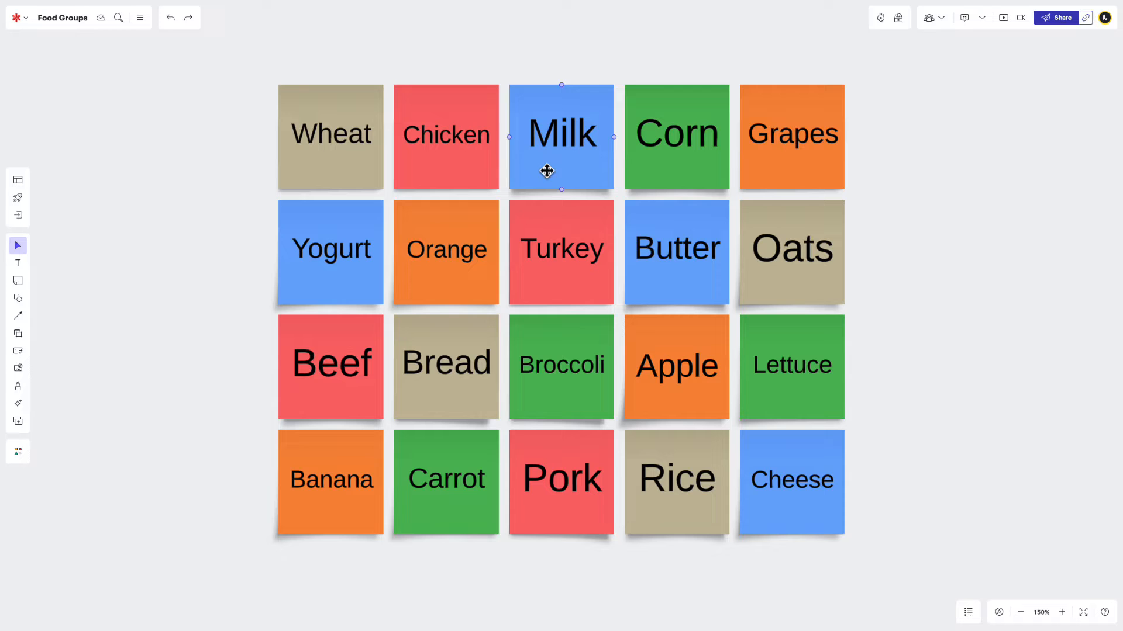
click(685, 168)
click(780, 169)
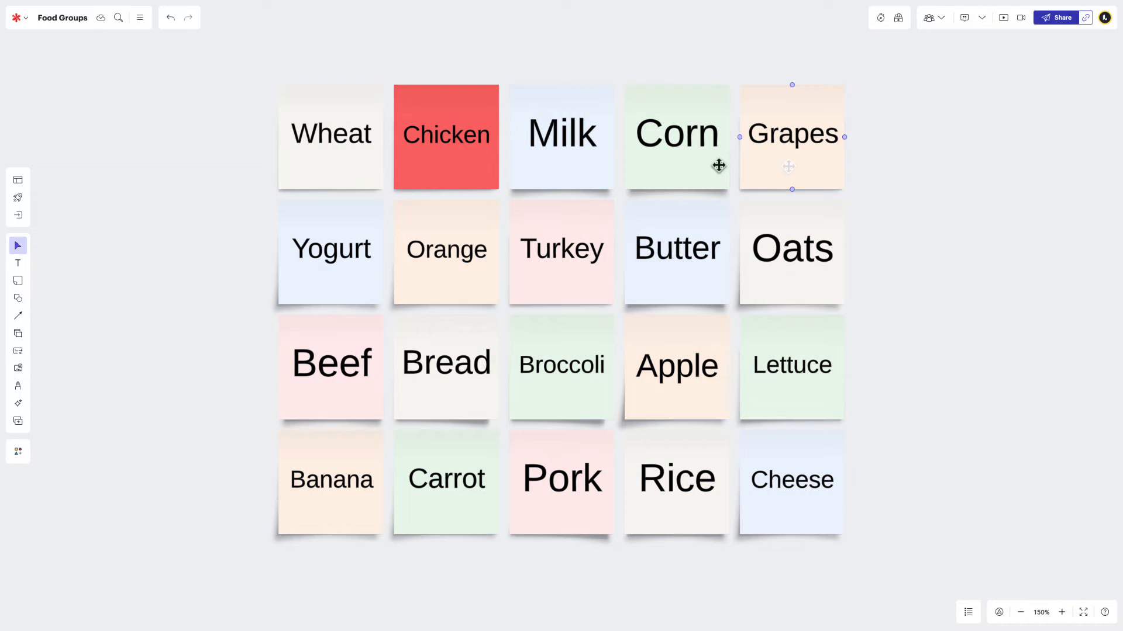
click(452, 160)
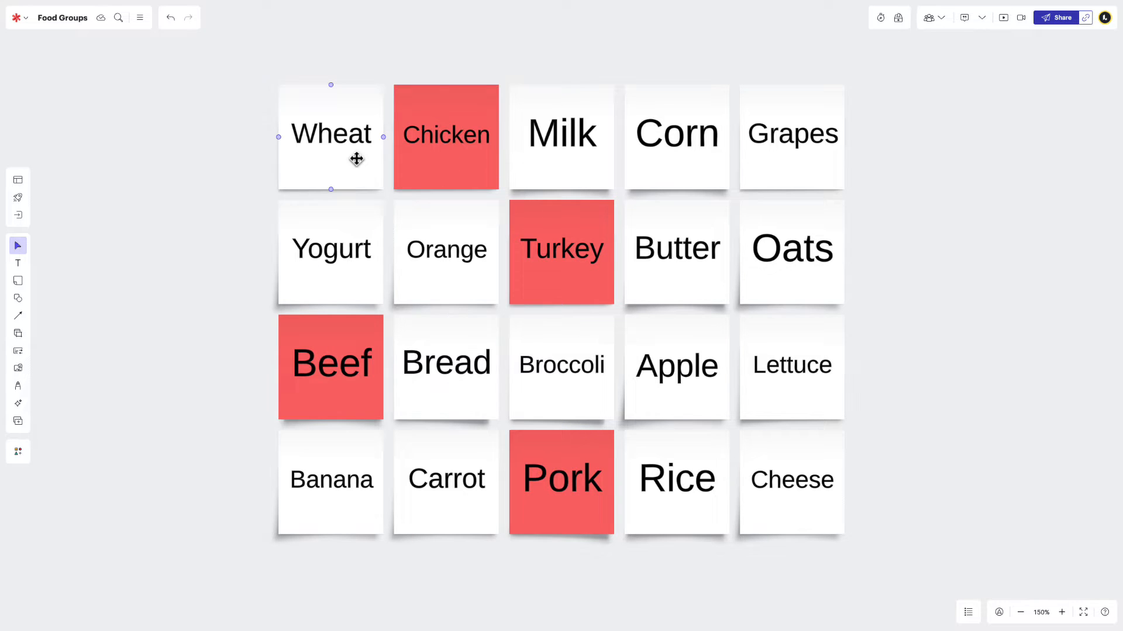
click(334, 162)
click(562, 162)
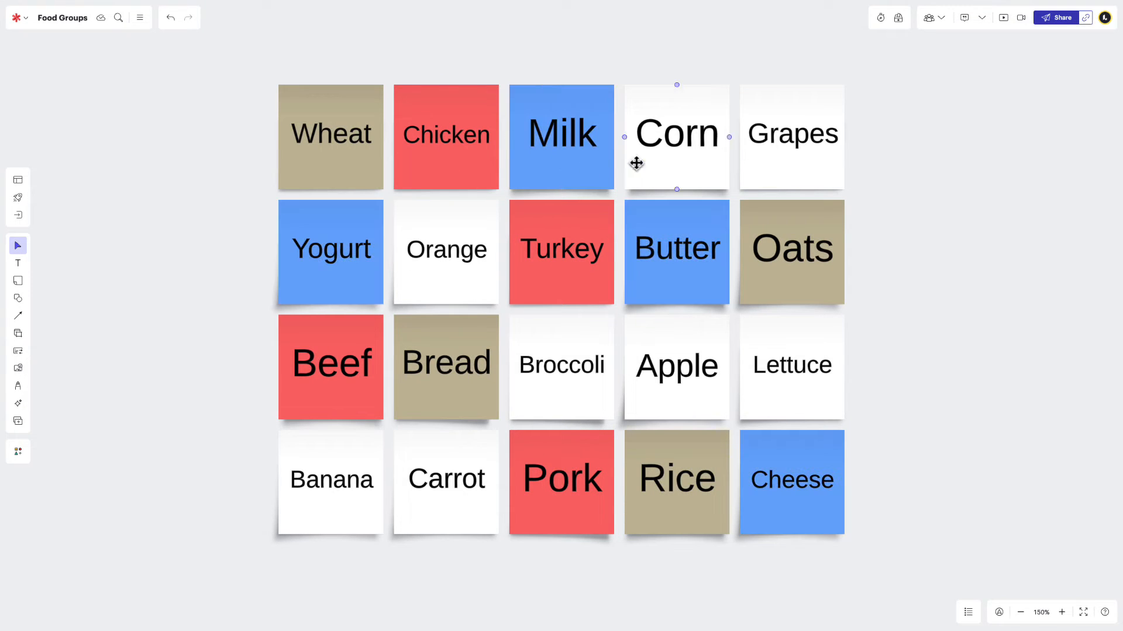
click(675, 163)
click(788, 166)
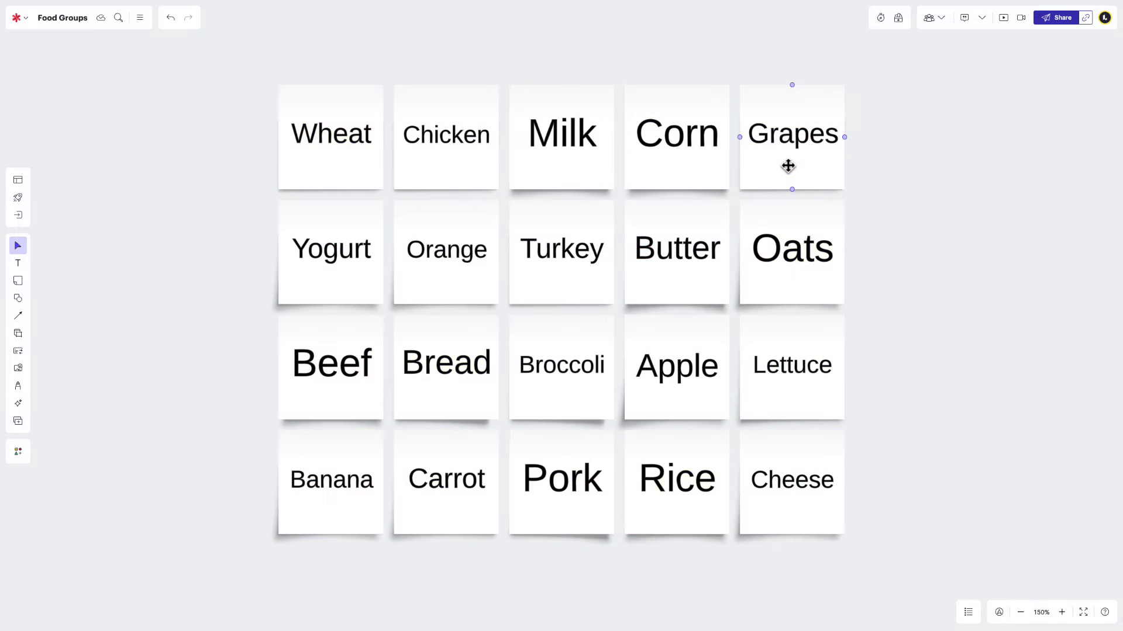
click(698, 167)
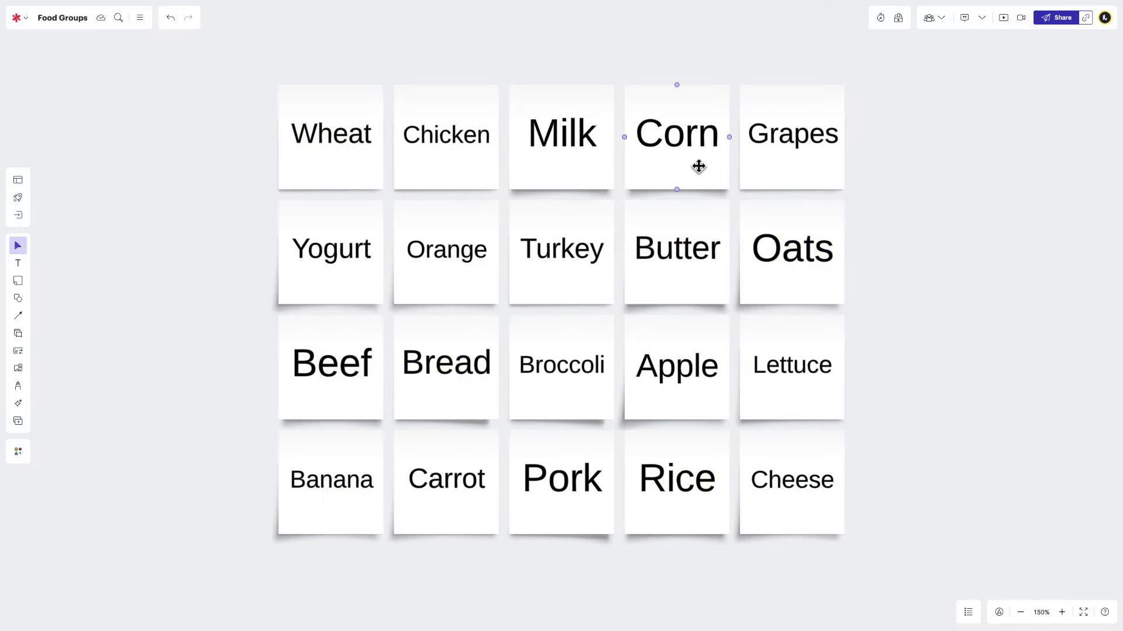
Fill the meat notes Chicken, Turkey, Beef and Pork red.
click(472, 163)
shift+click(554, 259)
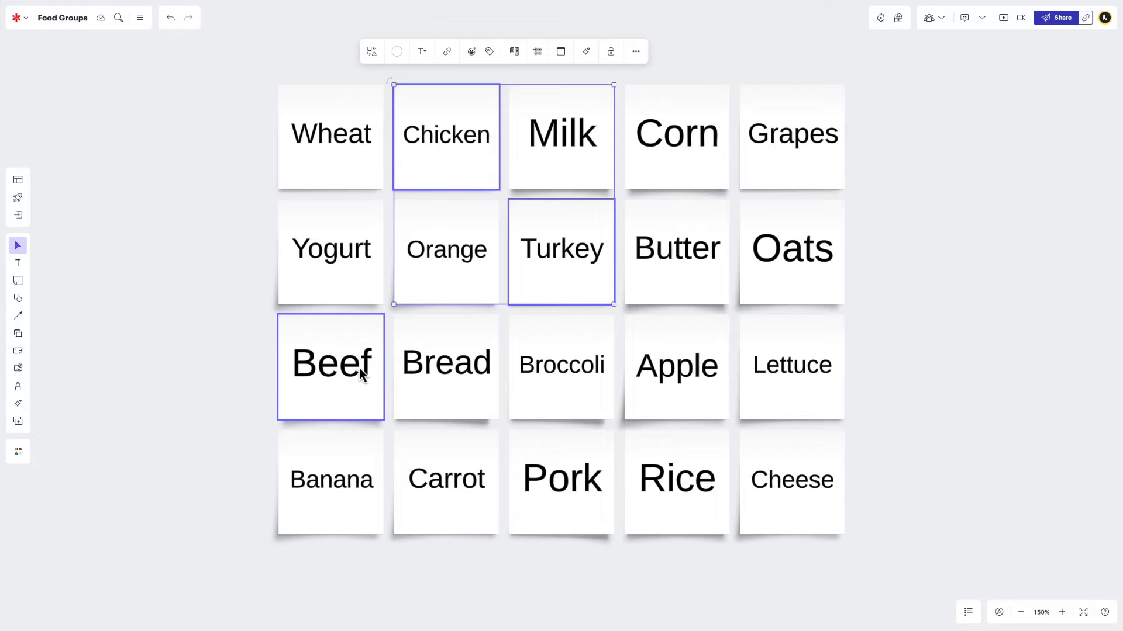
shift+click(368, 384)
shift+click(552, 499)
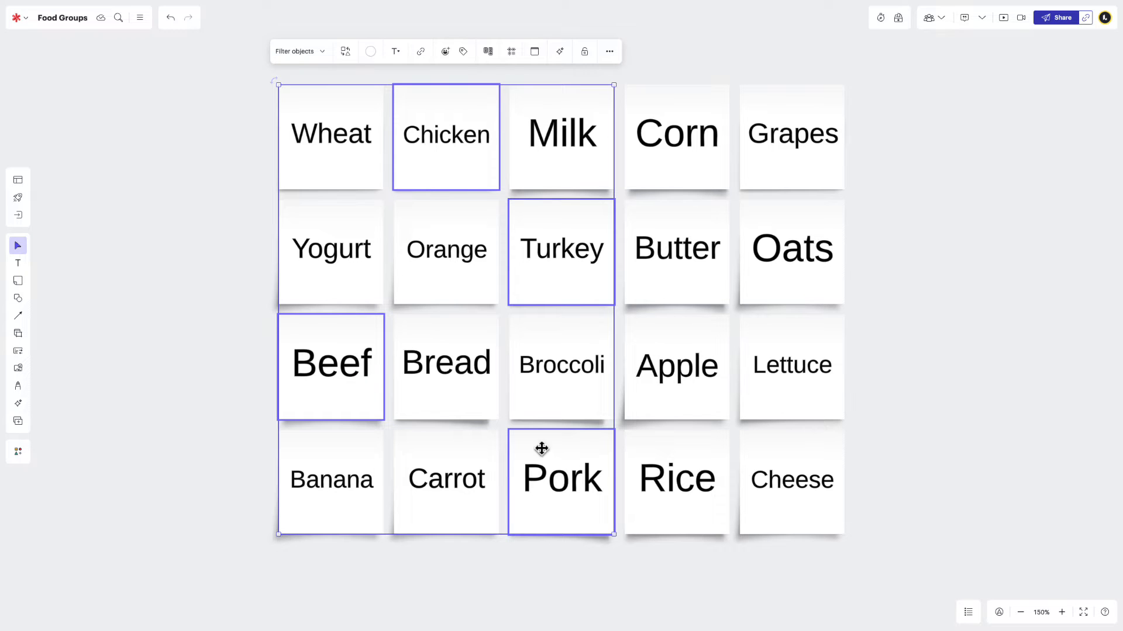
click(371, 51)
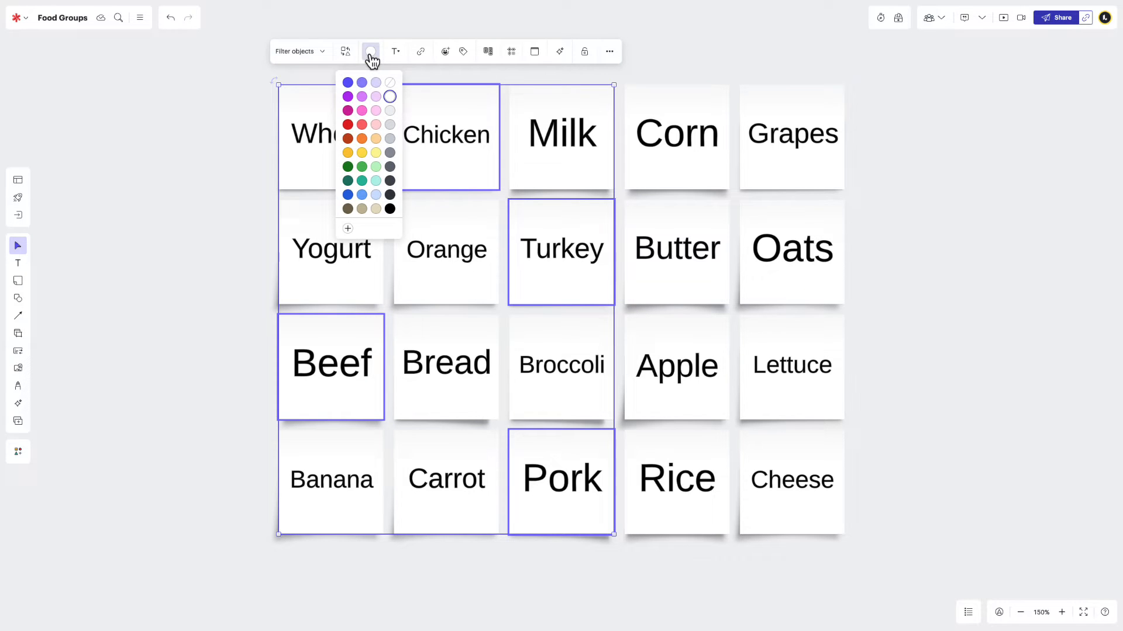
click(362, 124)
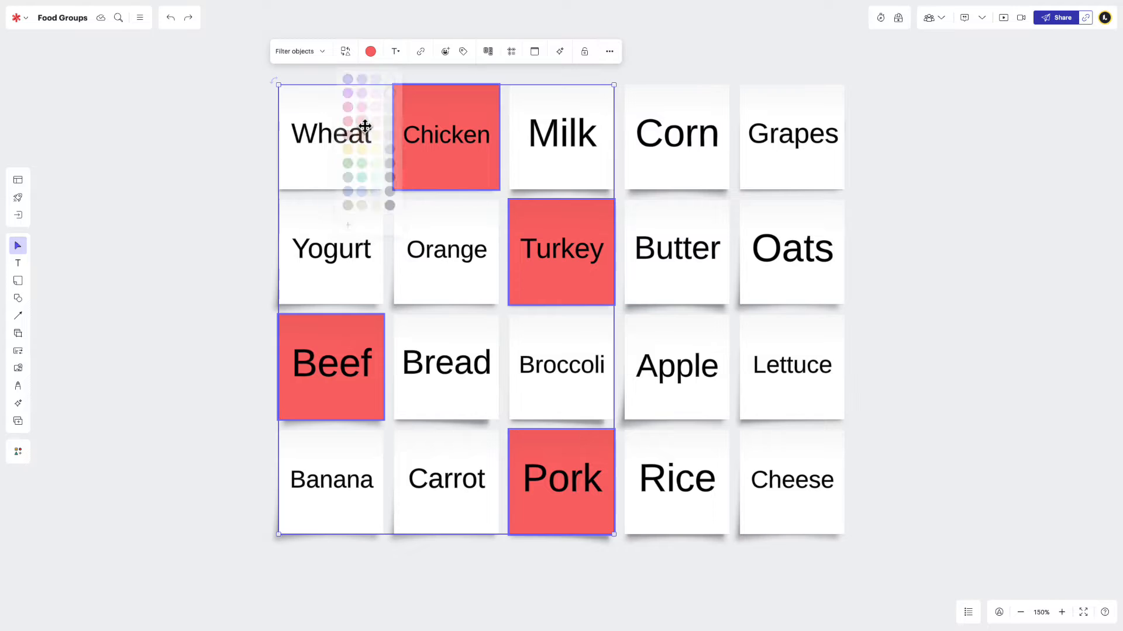
Fill the grain notes Wheat, Bread, Oats and Rice tan.
click(364, 124)
shift+click(445, 364)
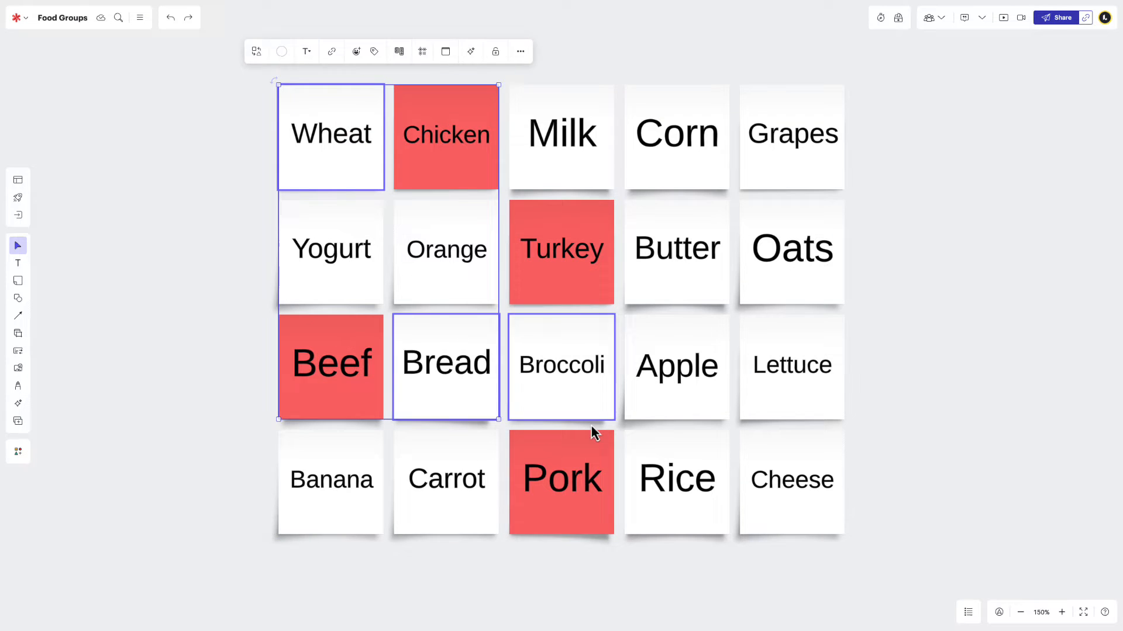
shift+click(676, 479)
shift+click(792, 252)
click(487, 51)
click(479, 211)
Fill the fruit notes Orange, Apple, Banana and Grapes orange.
click(446, 252)
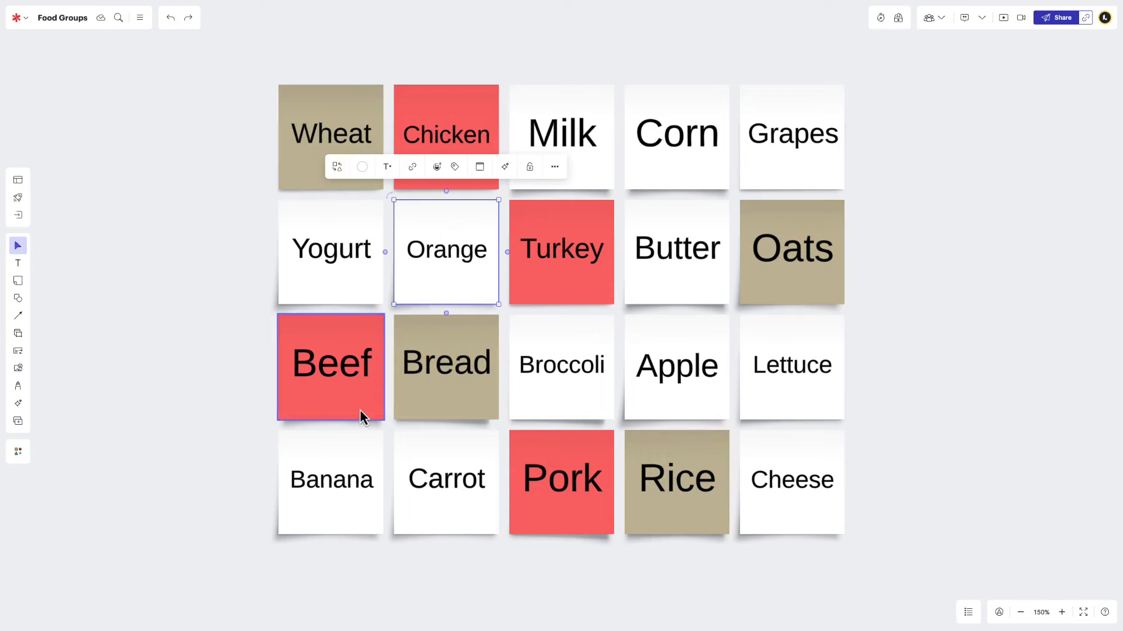
shift+click(331, 480)
shift+click(675, 365)
shift+click(687, 254)
shift+click(792, 133)
click(486, 54)
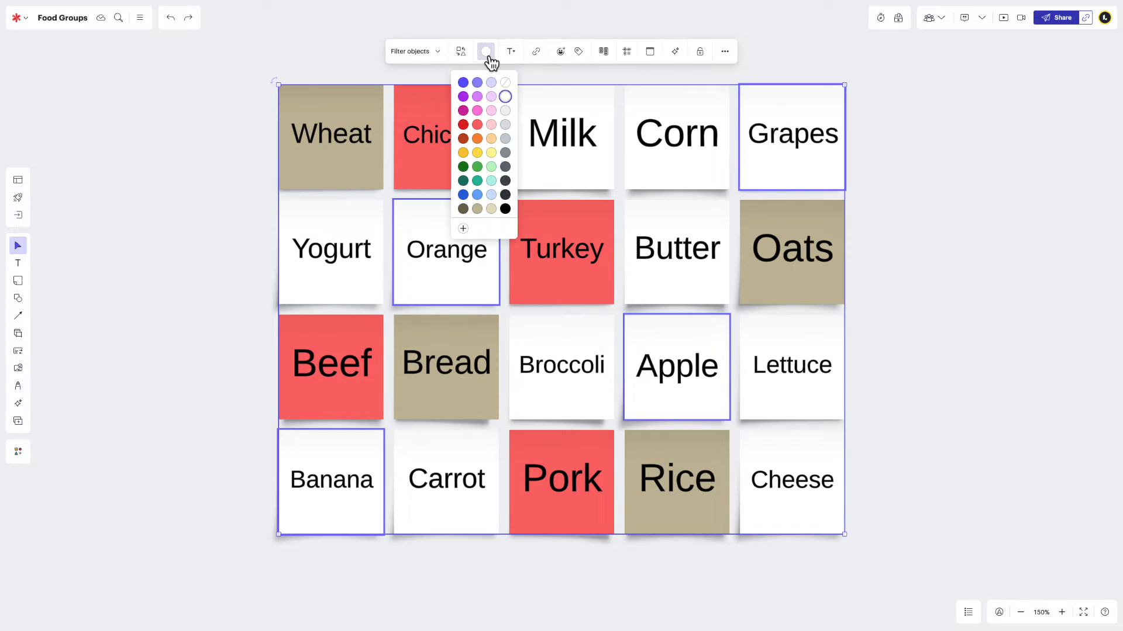
click(478, 92)
Fill the dairy notes Milk, Yogurt, Butter and Cheese blue.
click(446, 140)
shift+click(527, 149)
shift+click(331, 252)
shift+click(676, 251)
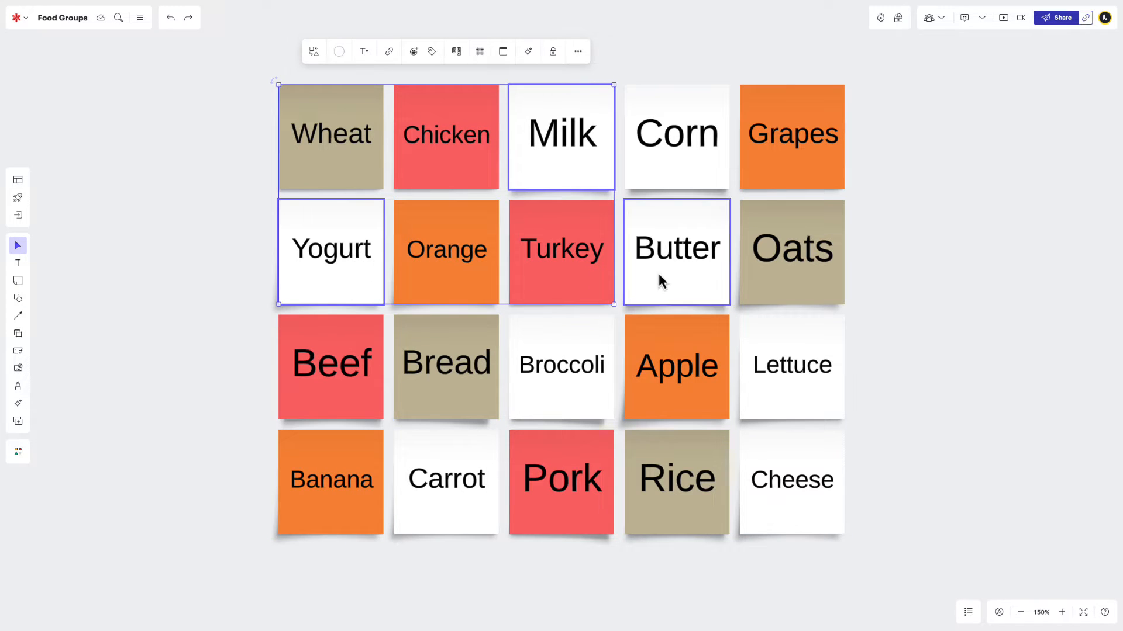
shift+click(792, 480)
click(487, 51)
Fill the vegetable notes Carrot, Broccoli, Lettuce and Corn green, then deselect.
click(478, 187)
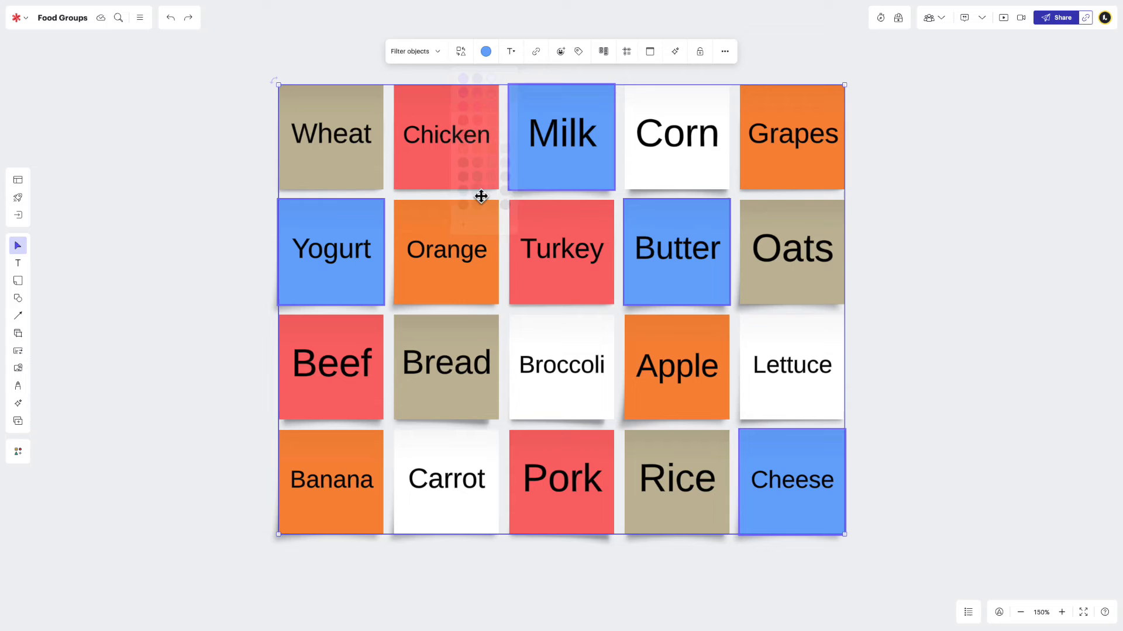
click(446, 480)
shift+click(562, 366)
shift+click(791, 365)
shift+click(792, 252)
shift+click(677, 133)
click(541, 51)
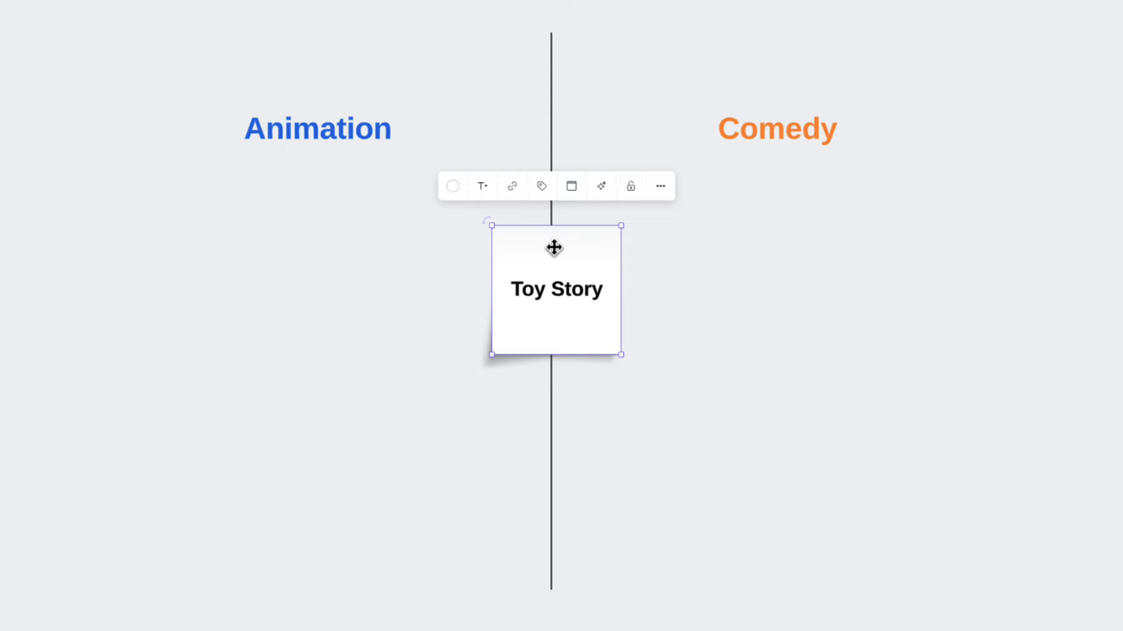
Try blue, green and yellow fills on the Toy Story note, settling on white.
click(455, 187)
click(442, 305)
click(426, 374)
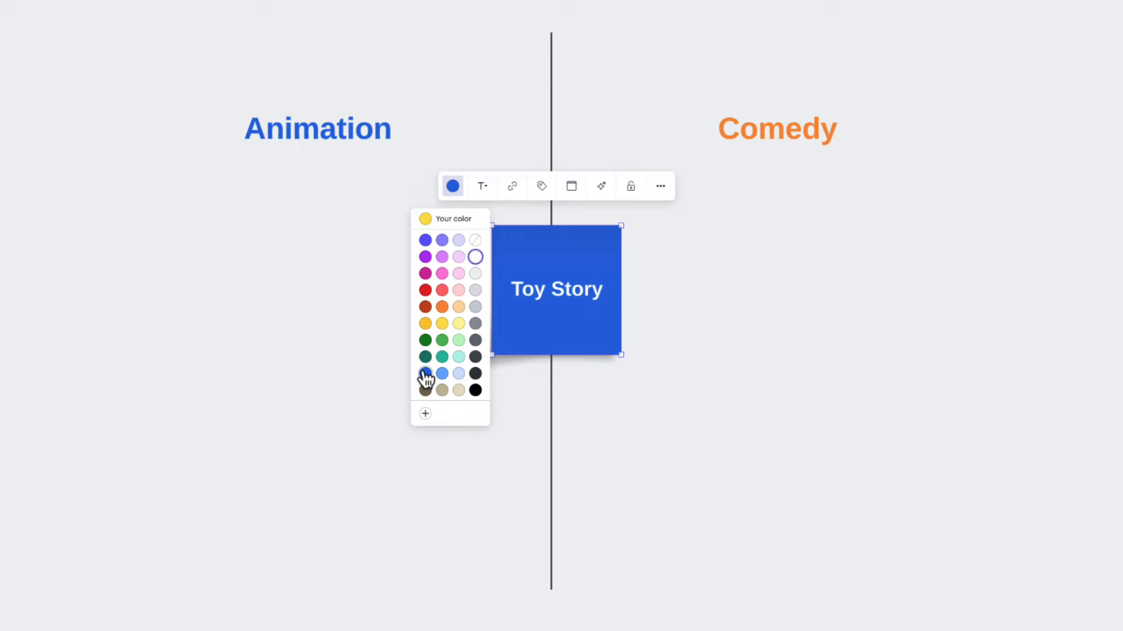
click(425, 357)
click(424, 322)
click(474, 257)
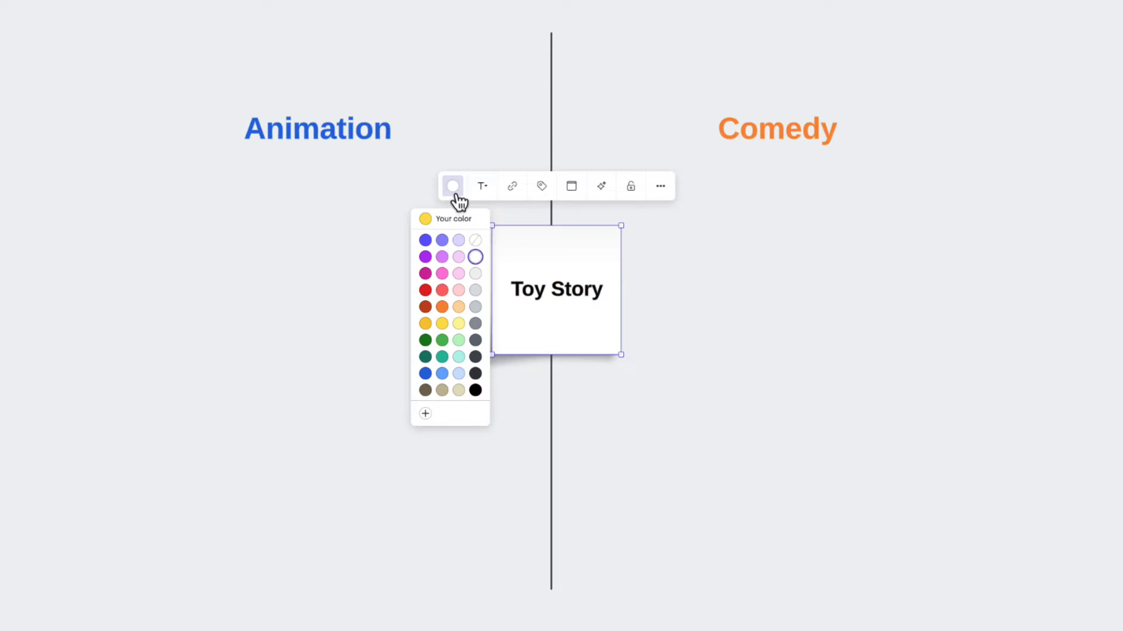
click(454, 187)
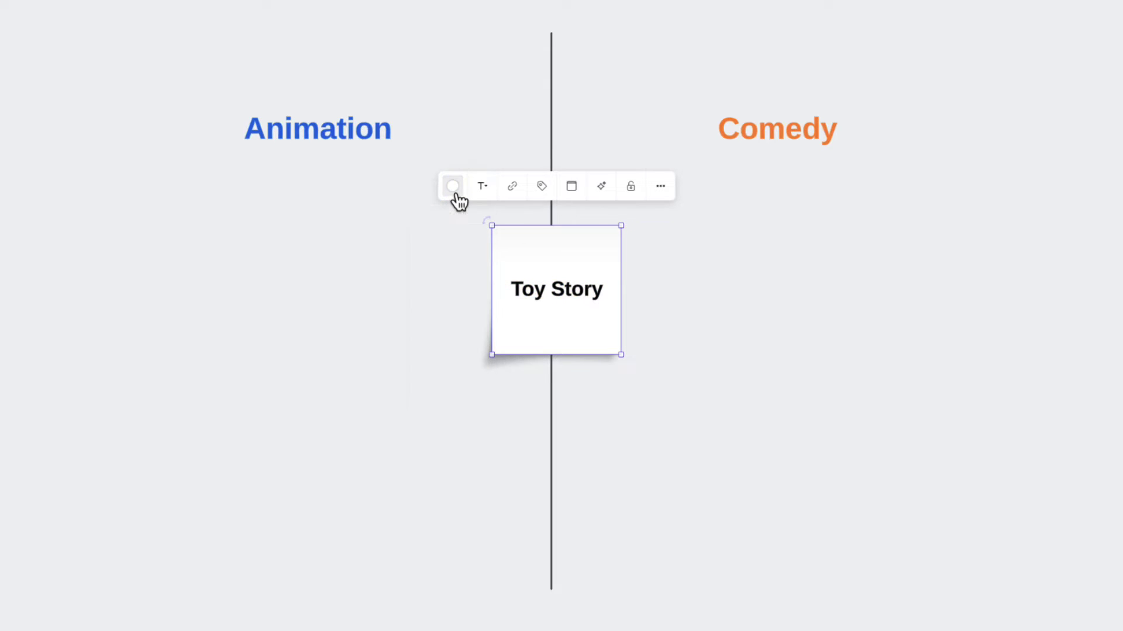
Tag the Toy Story note with both Animation and Comedy.
click(542, 186)
click(558, 242)
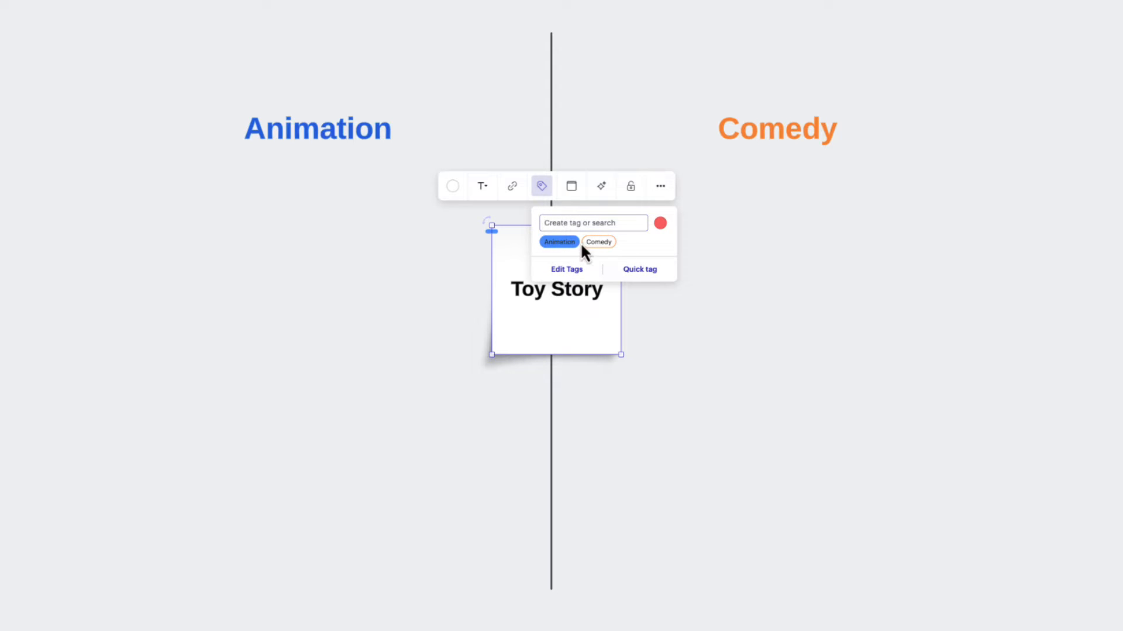
click(598, 242)
click(566, 324)
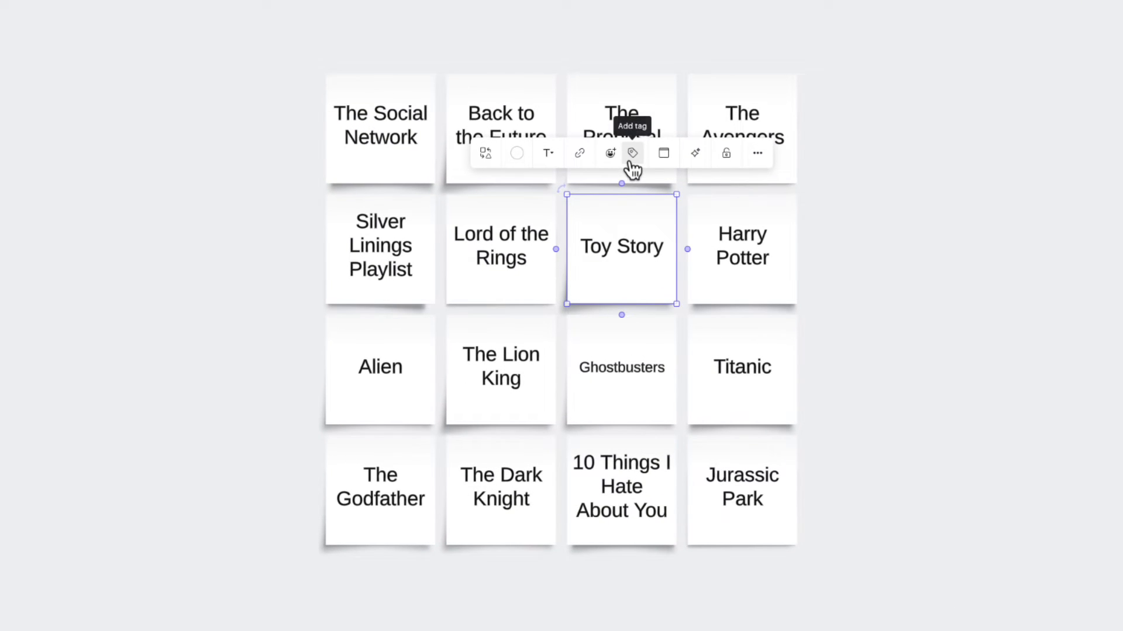
Create a blue Animation tag on the Toy Story note.
click(632, 154)
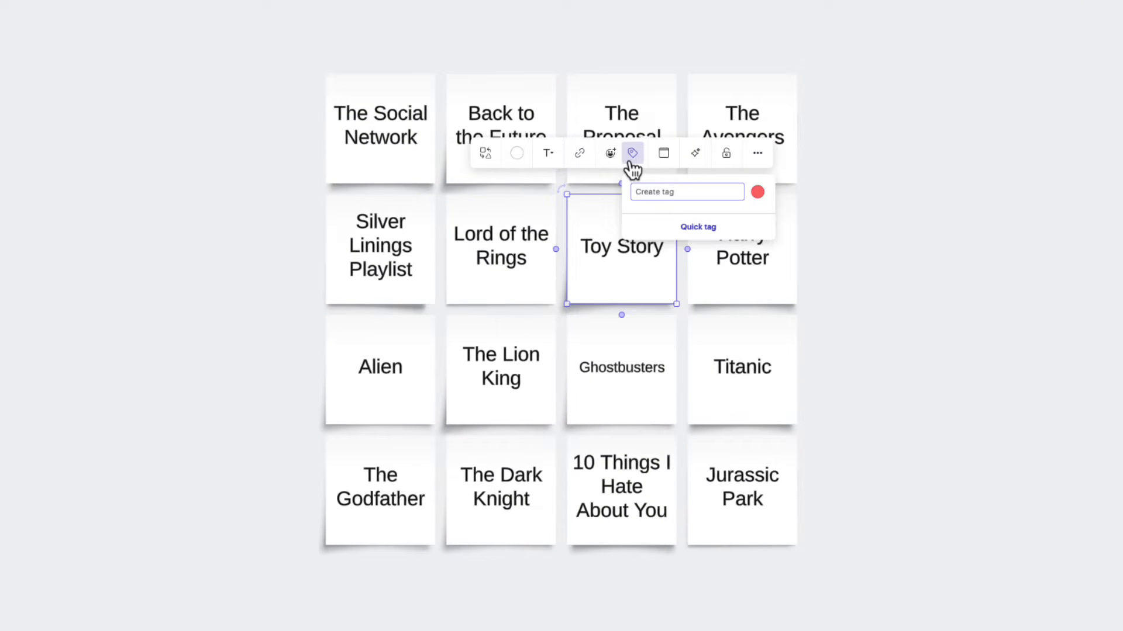
text(Animation)
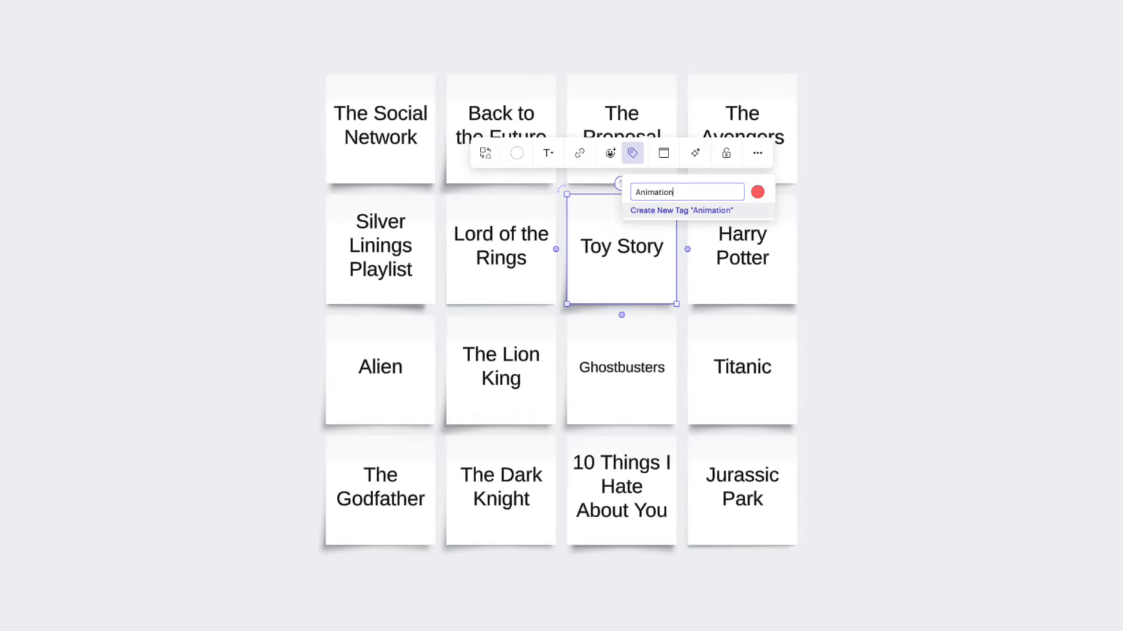
click(756, 192)
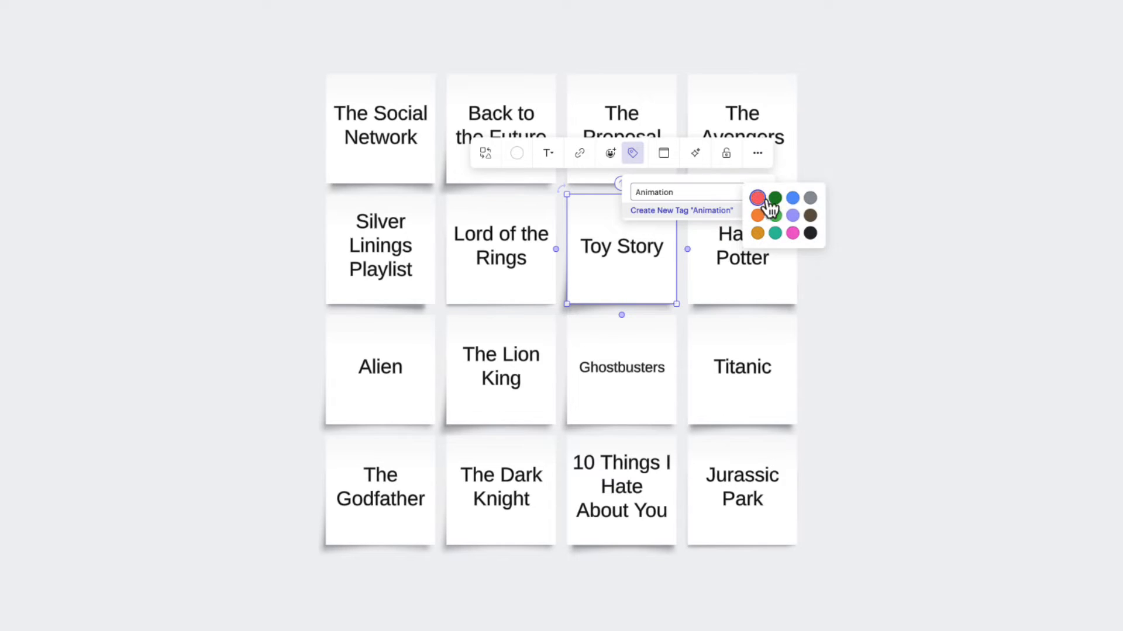
click(793, 199)
click(681, 211)
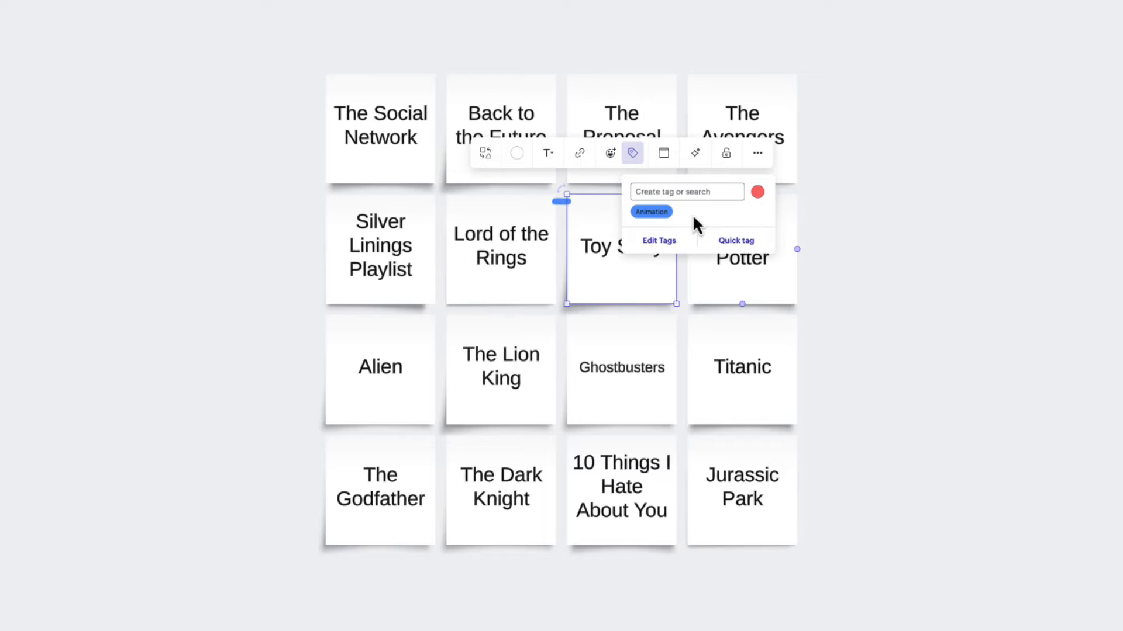
text(Comedy)
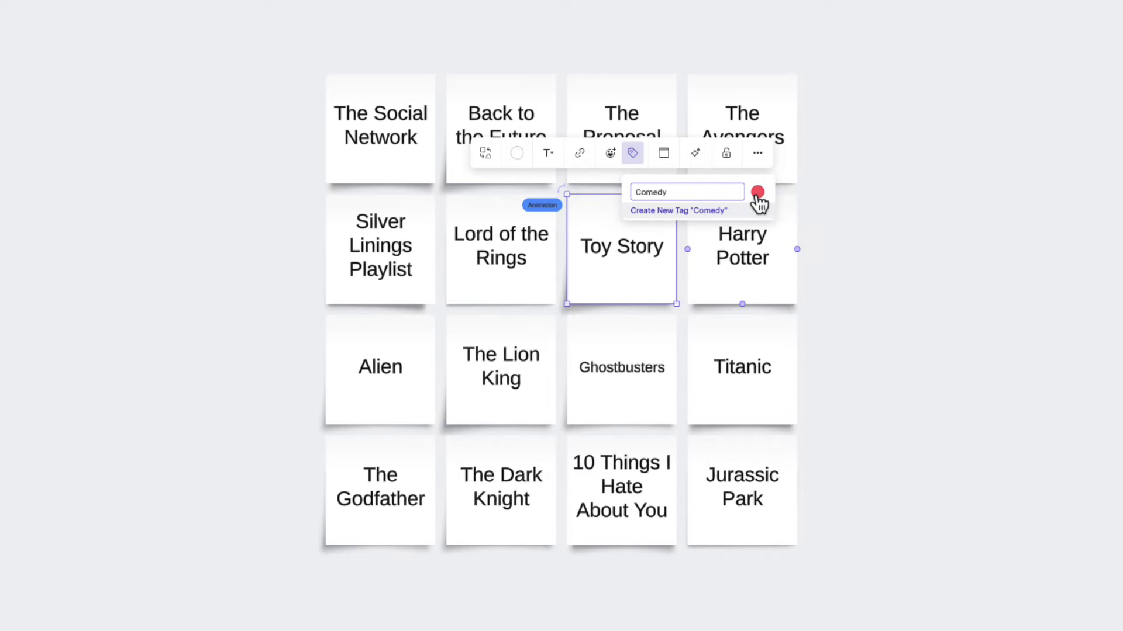
Create an orange Comedy tag on the note and deselect it.
click(757, 193)
click(759, 218)
click(678, 211)
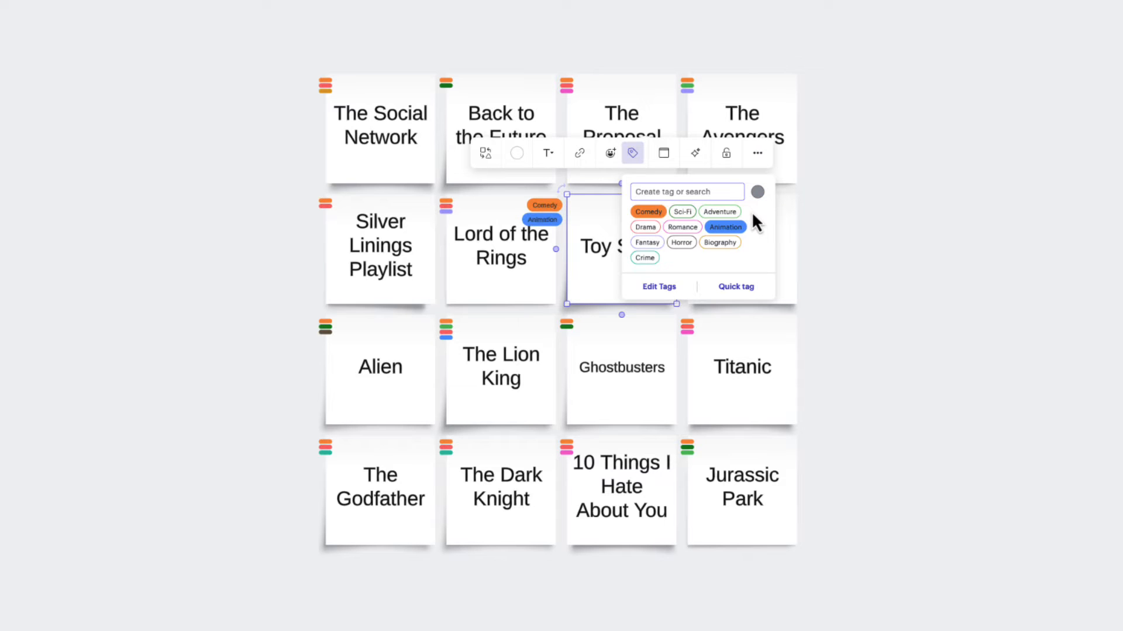
click(844, 202)
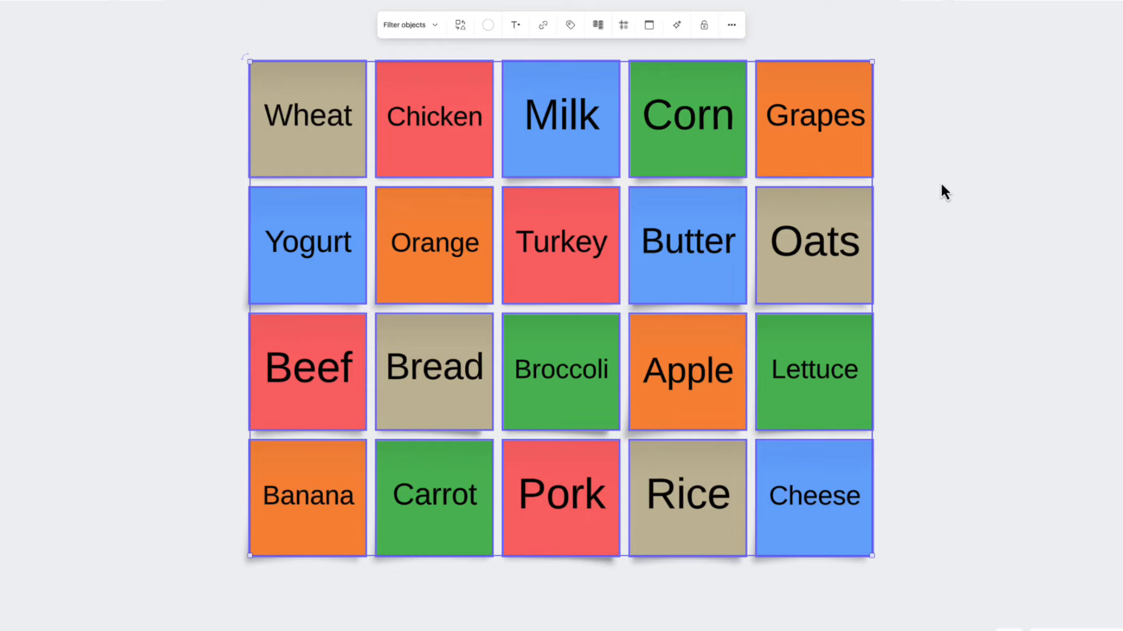
Bring up the Sort options for the selected food notes.
click(597, 25)
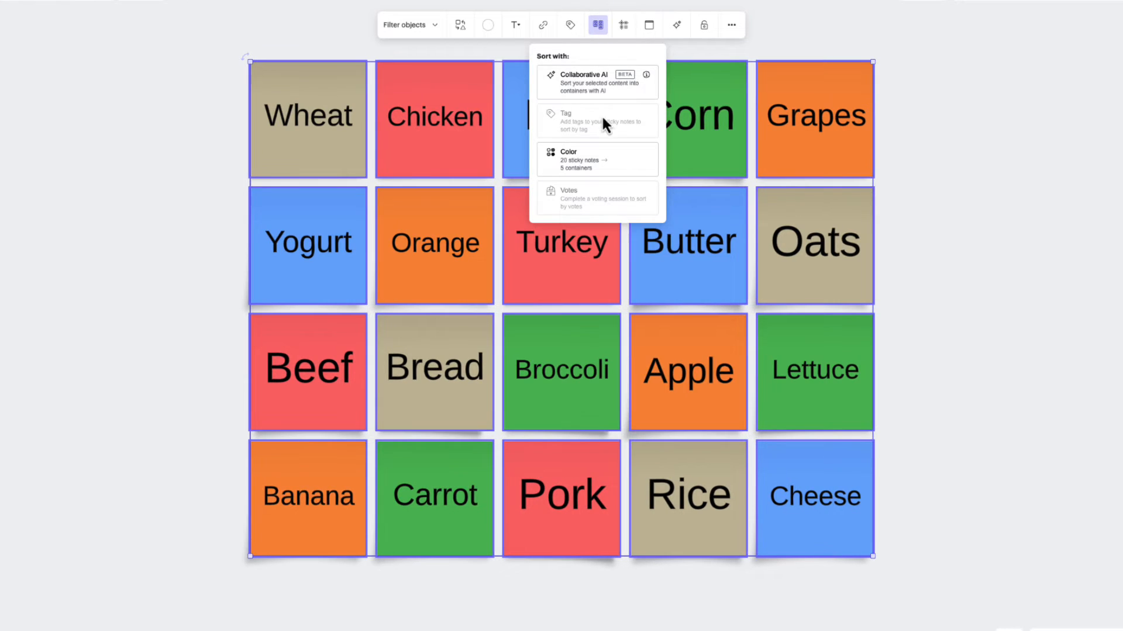
Sort the food notes by colour and head the containers Vegetables, Dairy, Fruits and Grains.
click(610, 175)
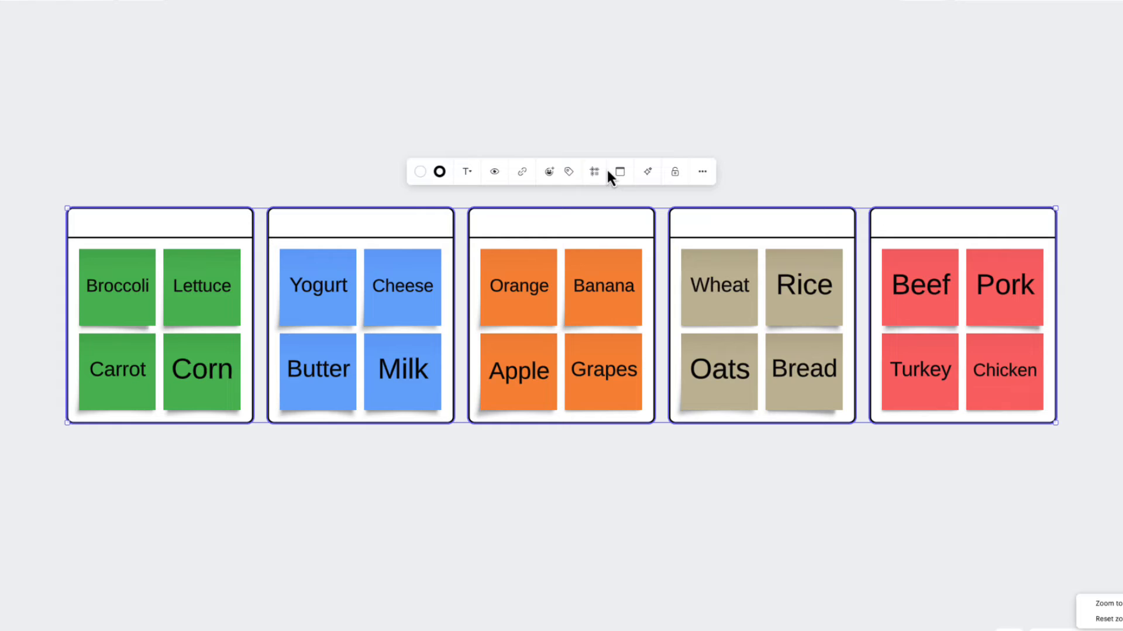
double_click(149, 222)
text(Vegetables)
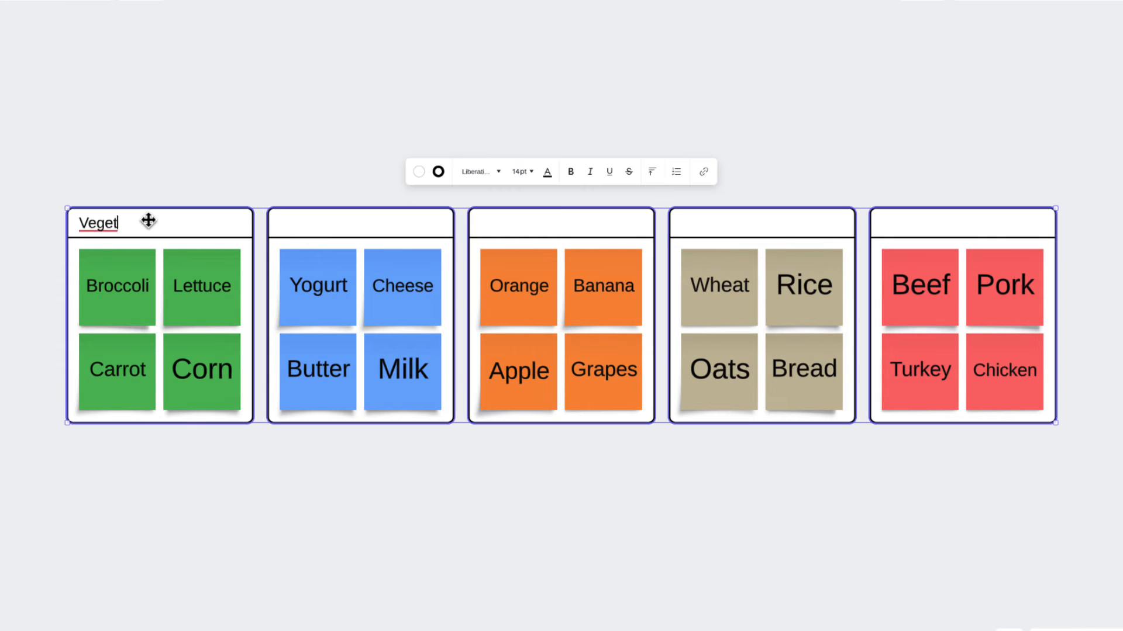
double_click(280, 221)
text(Dairy)
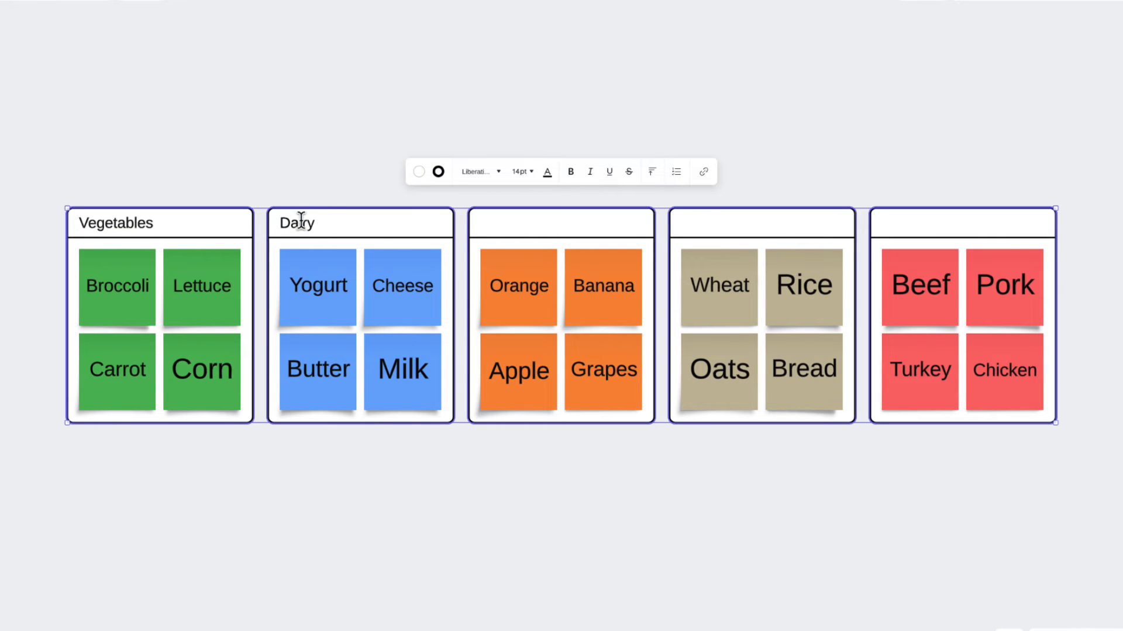
click(486, 230)
double_click(487, 229)
text(Fruits)
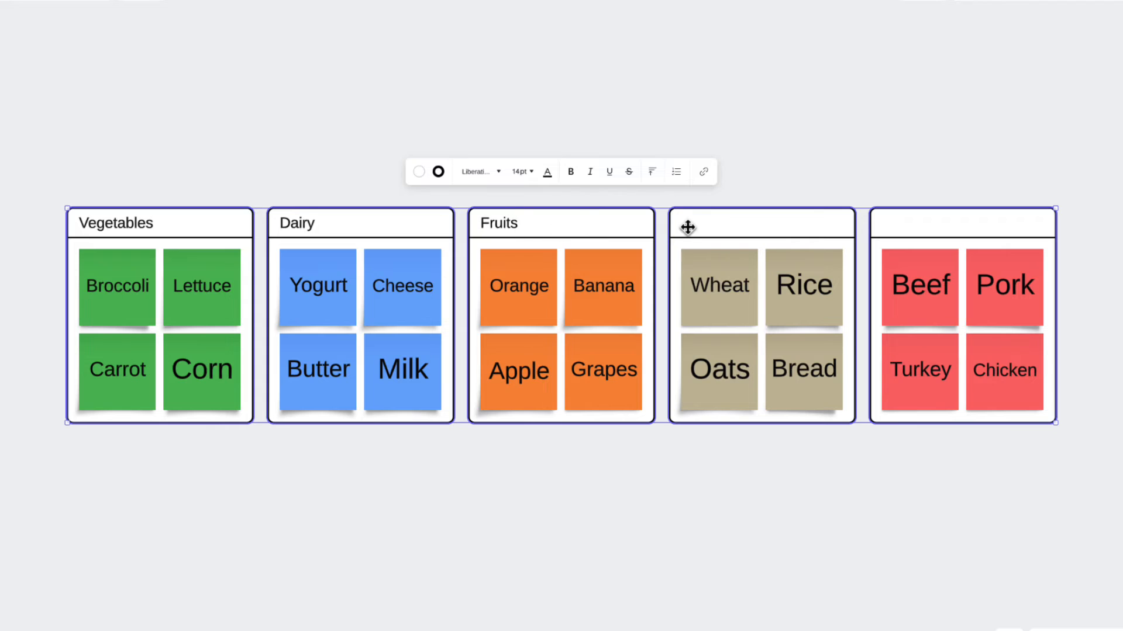
double_click(687, 224)
text(Grains)
double_click(886, 222)
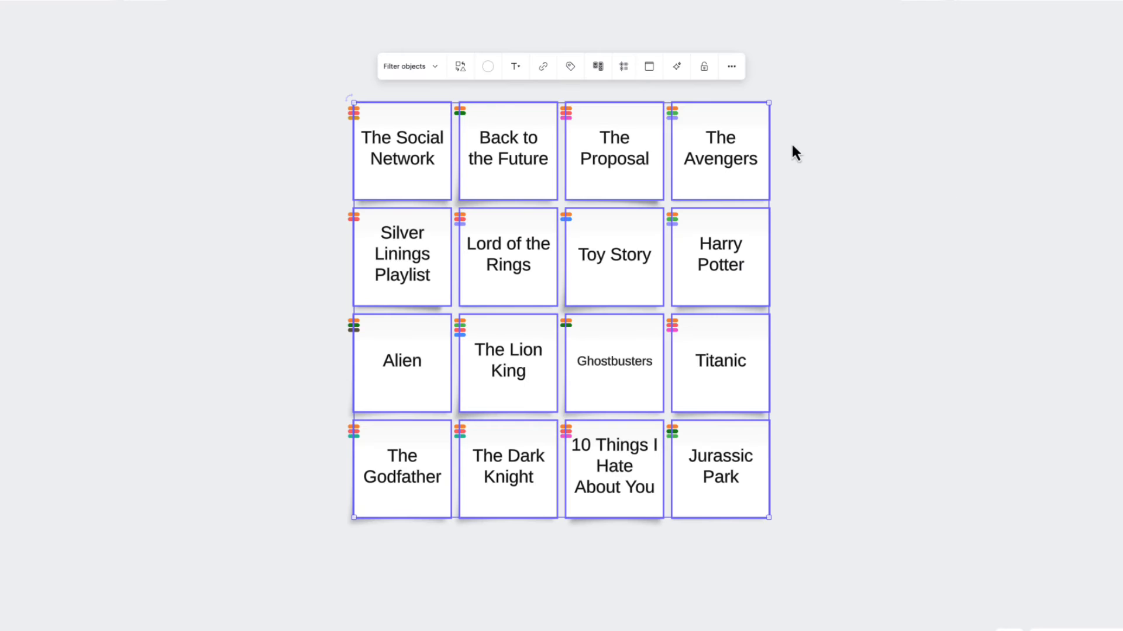
Sort the selected movie notes into genre containers by tag.
click(599, 66)
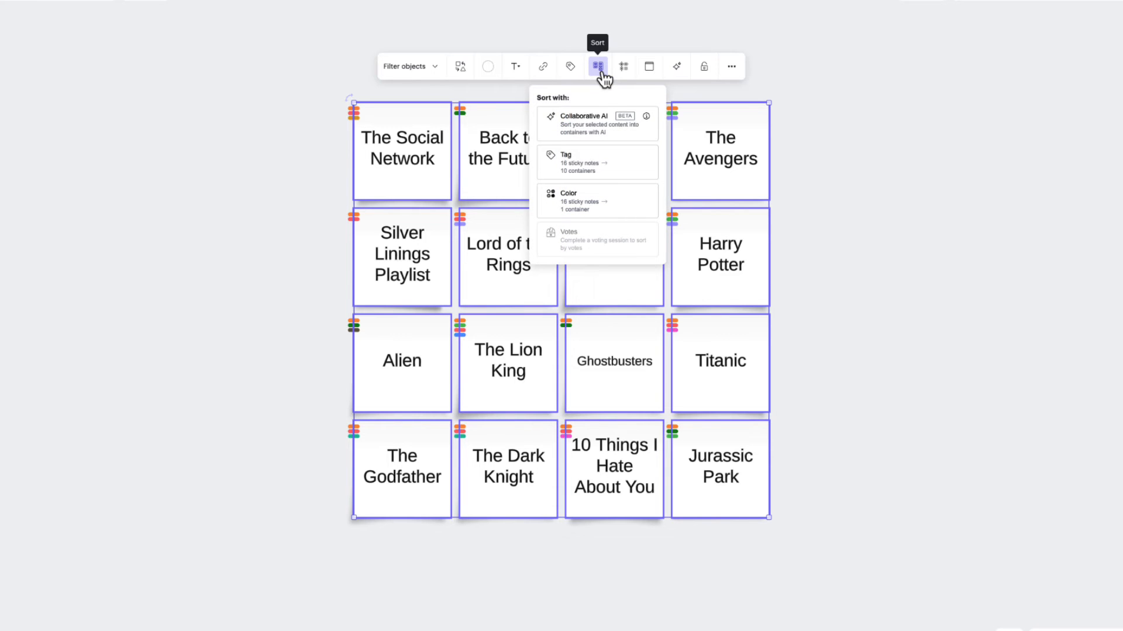
click(608, 178)
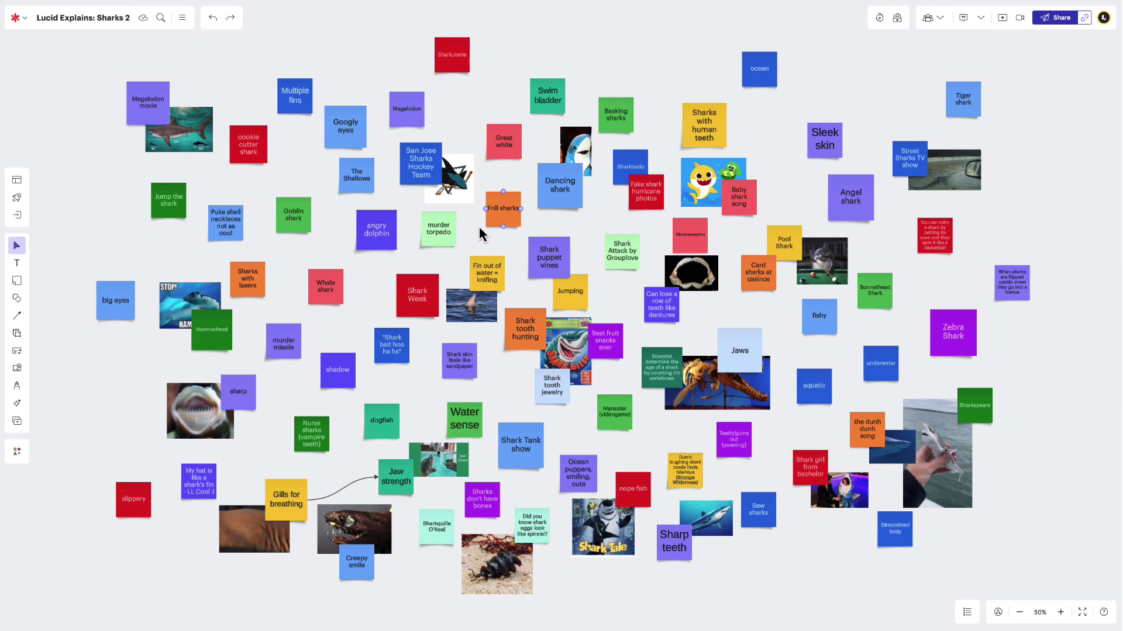
Select everything on the Sharks 2 board with Ctrl+A after clicking a couple of notes.
click(479, 227)
click(565, 194)
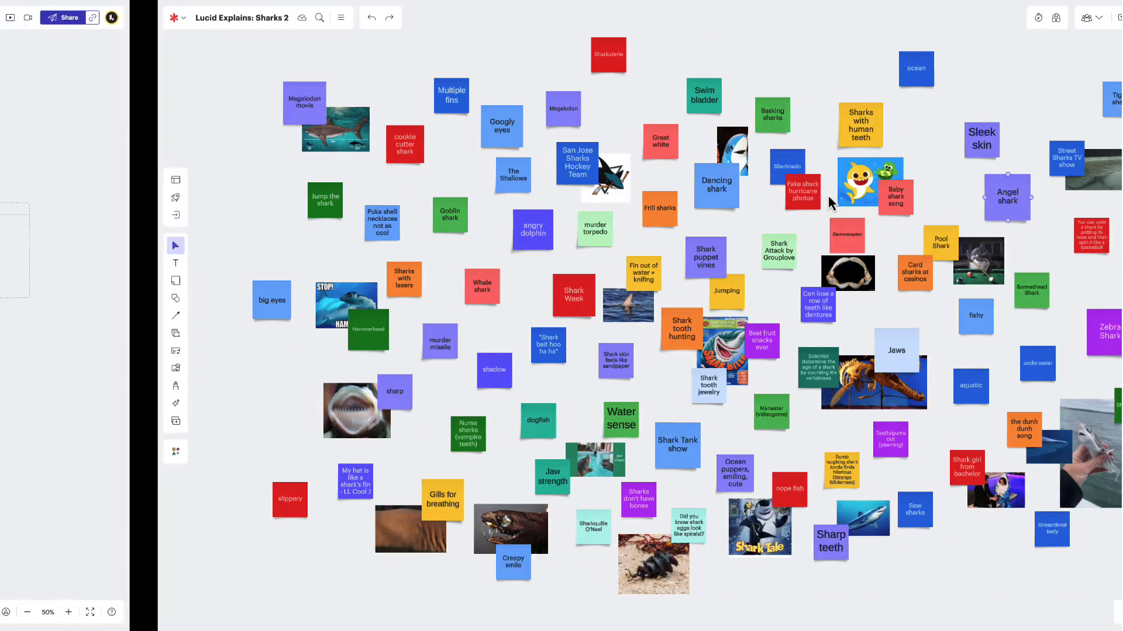
key(ctrl+a)
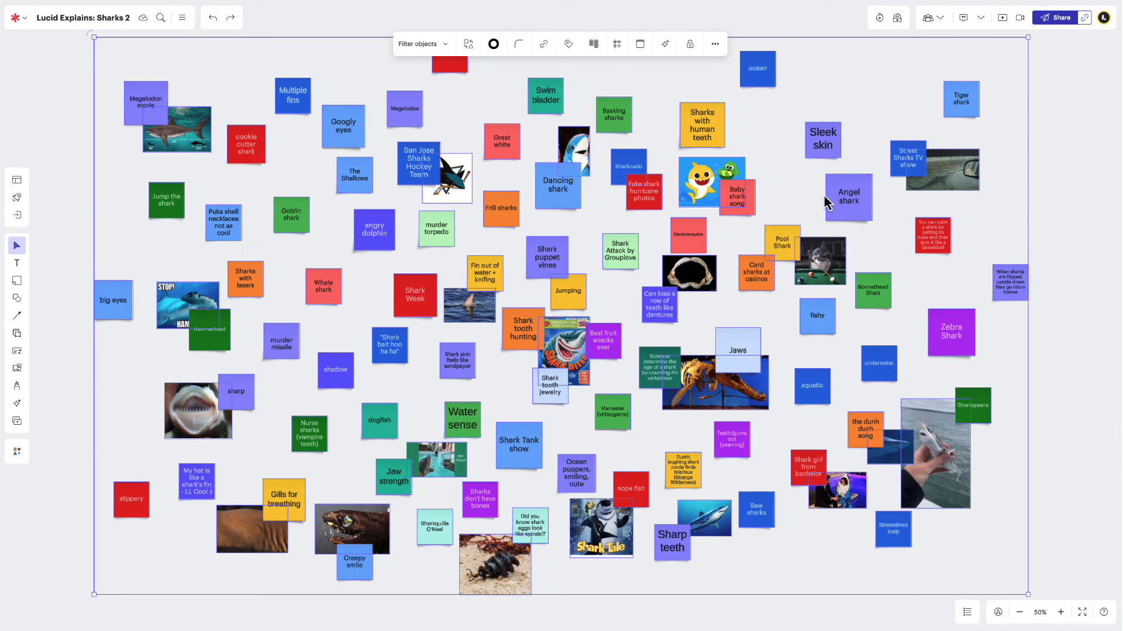
Sort the selected Sharks 2 notes into themed containers using Collaborative AI.
click(594, 44)
click(610, 94)
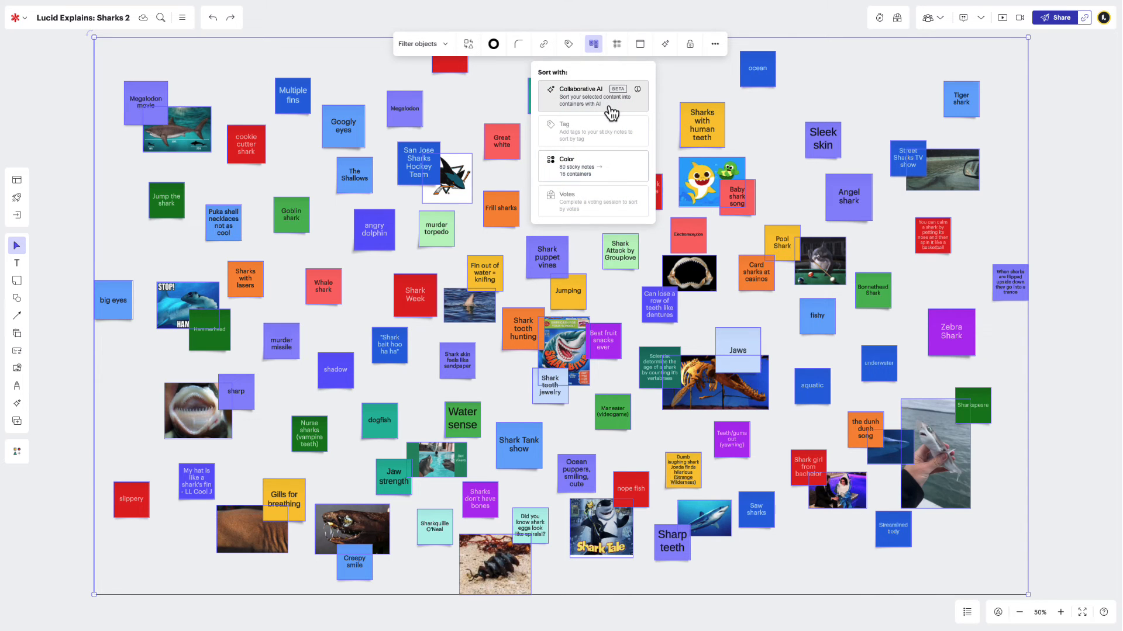